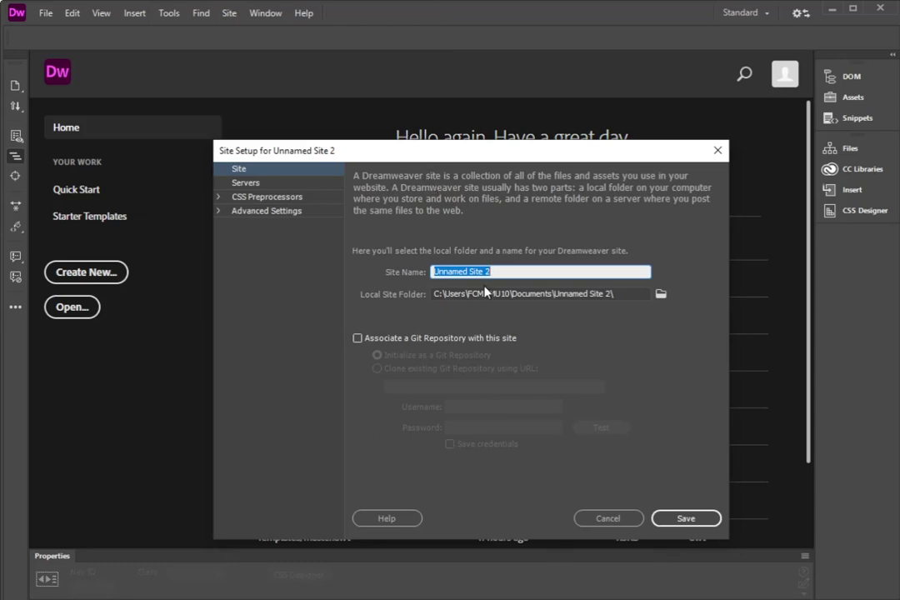
Name the new site web 1, set its local site folder to C:\class\web1\ and save the site setup.
{"action": "type", "text": "web 1"}
{"action": "left_click_drag", "start_coordinate": [485, 274], "coordinate": [421, 280]}
{"action": "left_click", "coordinate": [627, 294]}
{"action": "left_click_drag", "start_coordinate": [627, 293], "coordinate": [427, 296]}
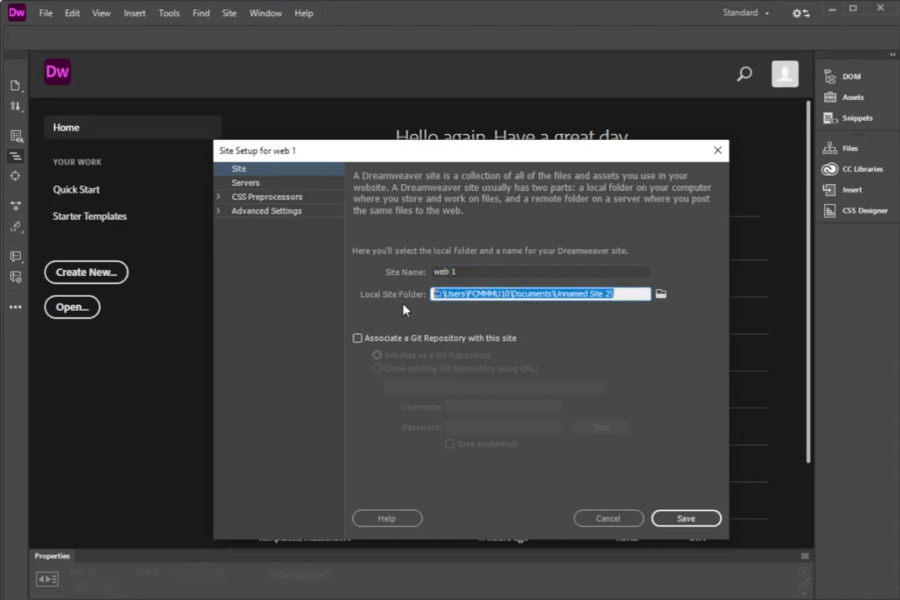
{"action": "type", "text": "C:\\class\\web1\\"}
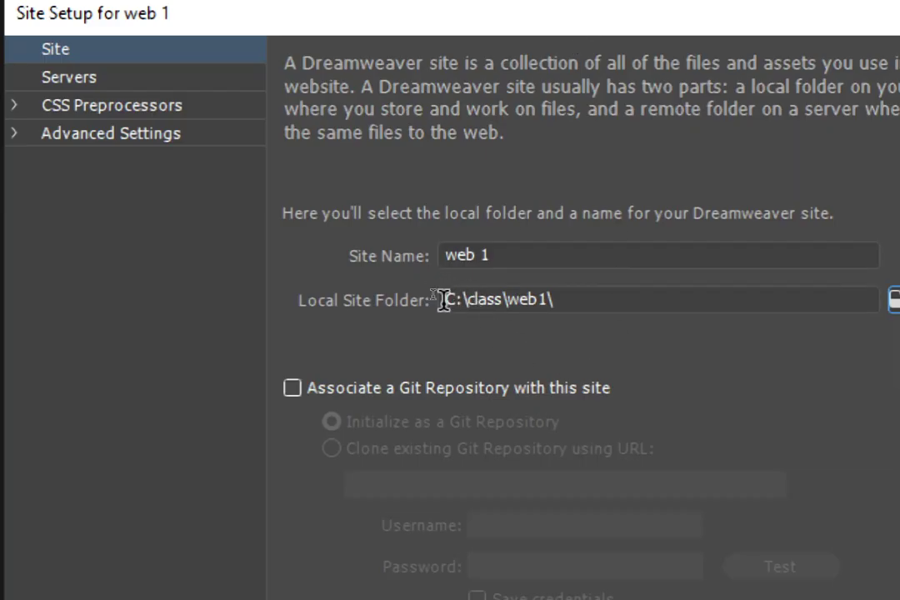
{"action": "key", "text": "Return"}
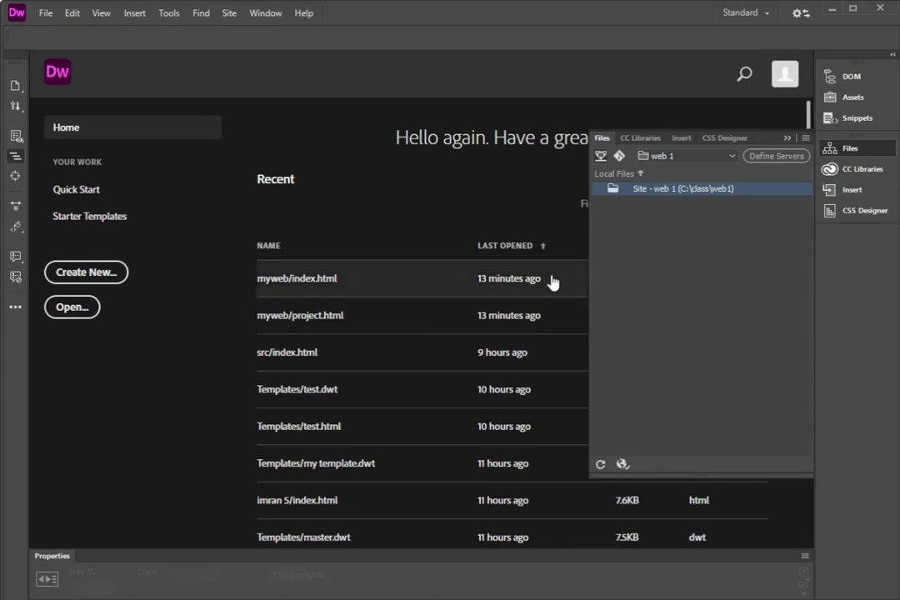
Create a new document from the Basic - Multi column starter template in Basic Layouts.
{"action": "left_click", "coordinate": [46, 13]}
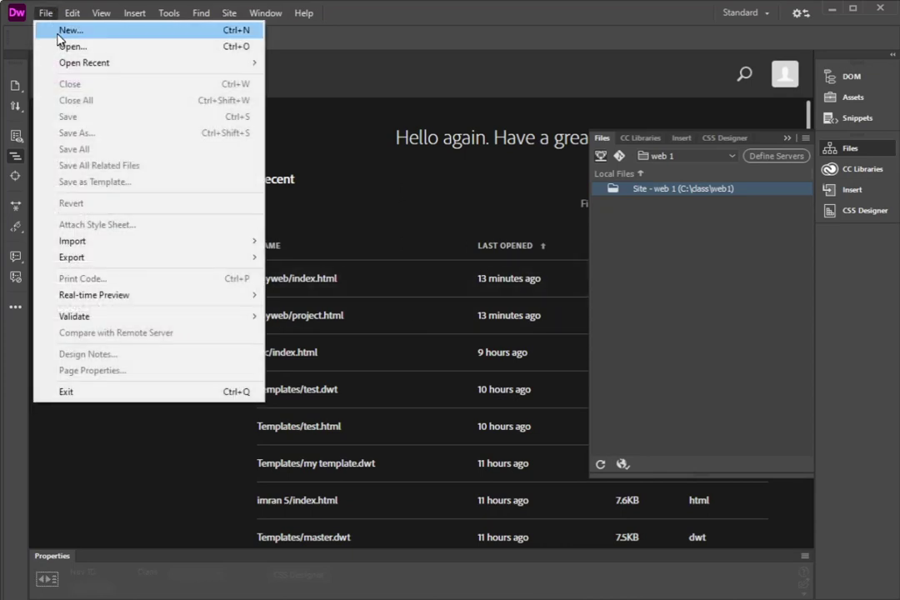
{"action": "left_click", "coordinate": [60, 39]}
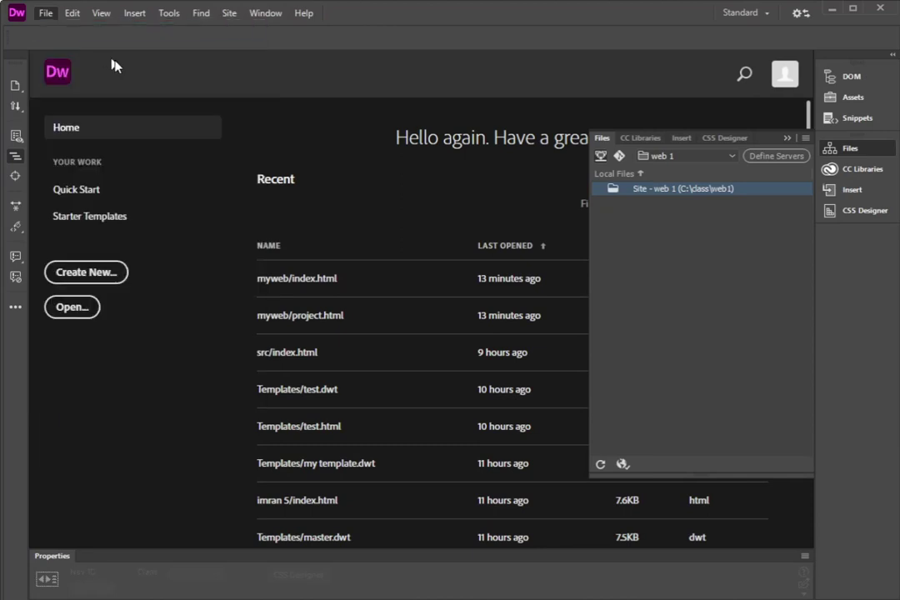
{"action": "left_click_drag", "start_coordinate": [505, 187], "coordinate": [266, 147]}
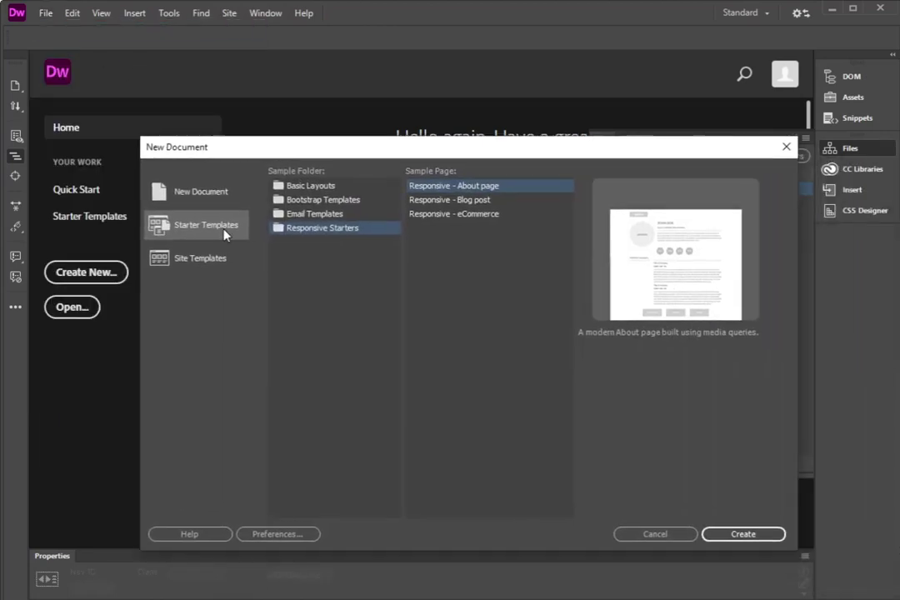
{"action": "left_click", "coordinate": [304, 190]}
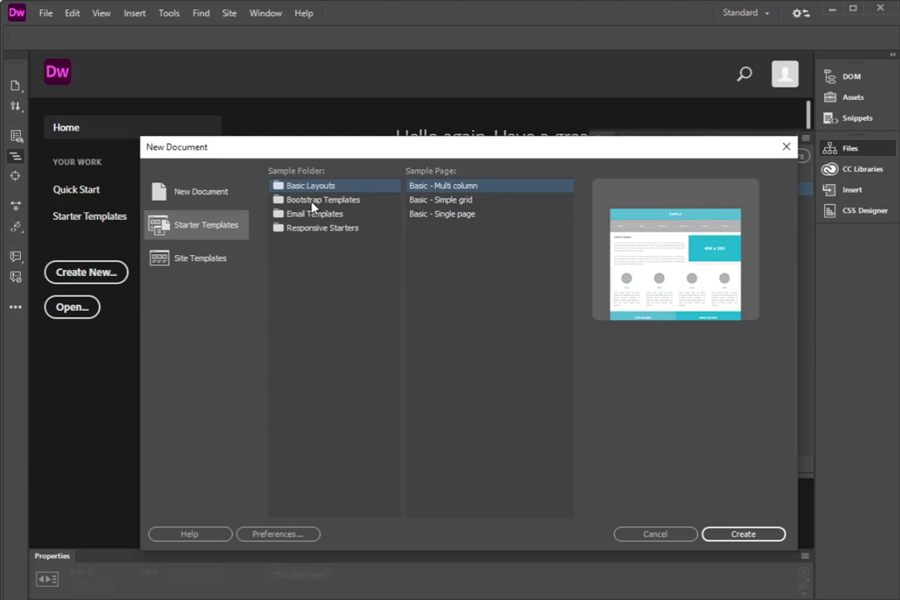
{"action": "left_click", "coordinate": [313, 203]}
{"action": "left_click", "coordinate": [315, 217]}
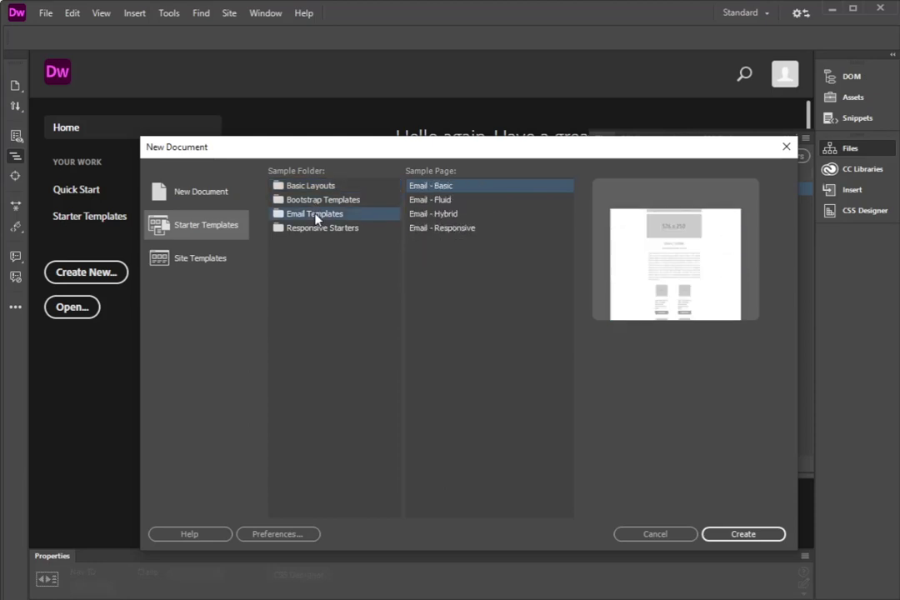
{"action": "left_click", "coordinate": [308, 185]}
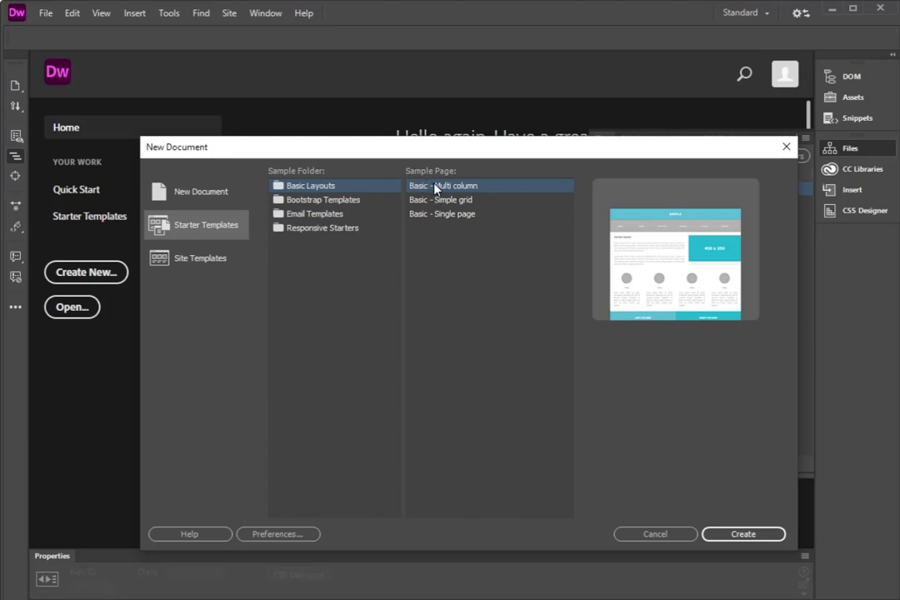
{"action": "left_click", "coordinate": [744, 536]}
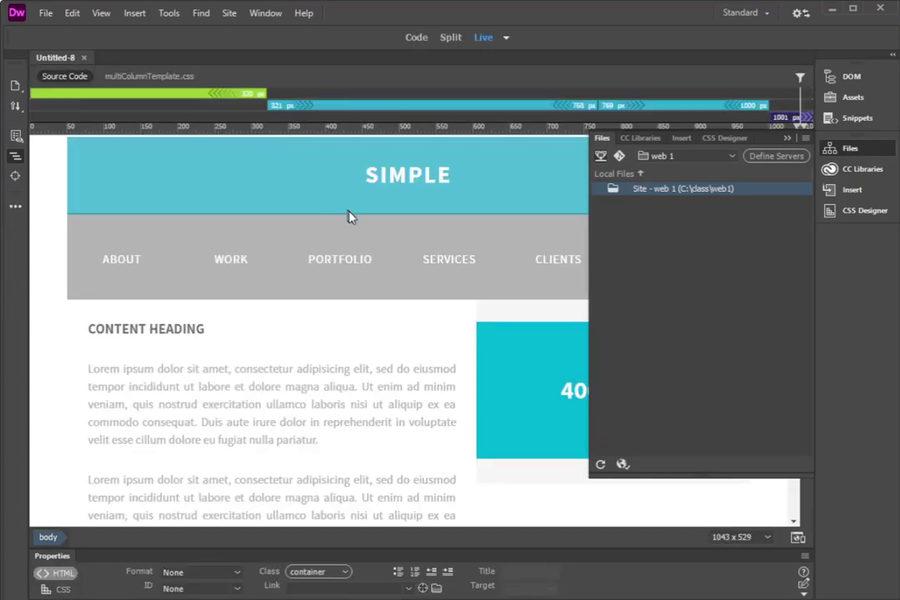
Examine the navigation links in the page header, from ABOUT through CLIENTS.
{"action": "left_click", "coordinate": [116, 265]}
{"action": "left_click", "coordinate": [145, 267]}
{"action": "left_click", "coordinate": [246, 267]}
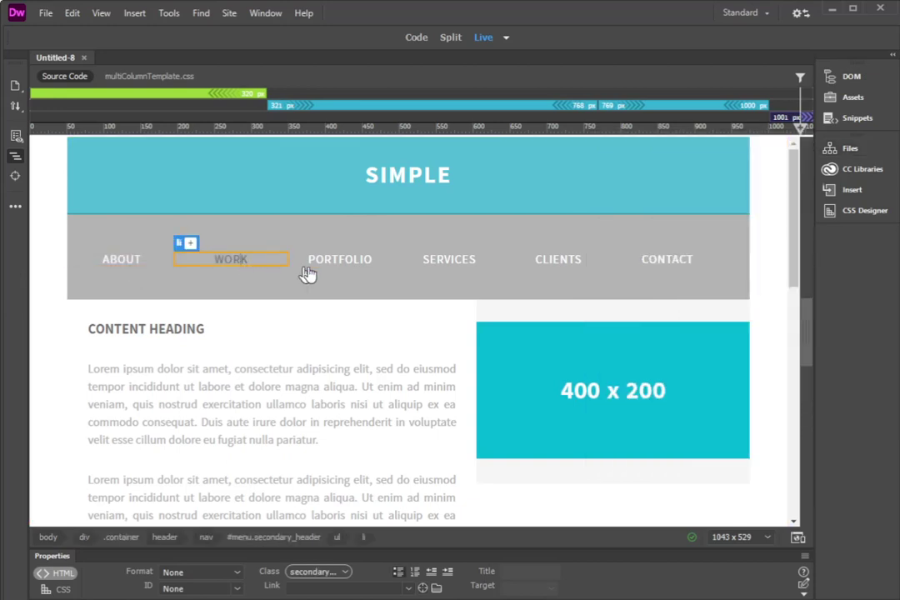
{"action": "left_click", "coordinate": [345, 264]}
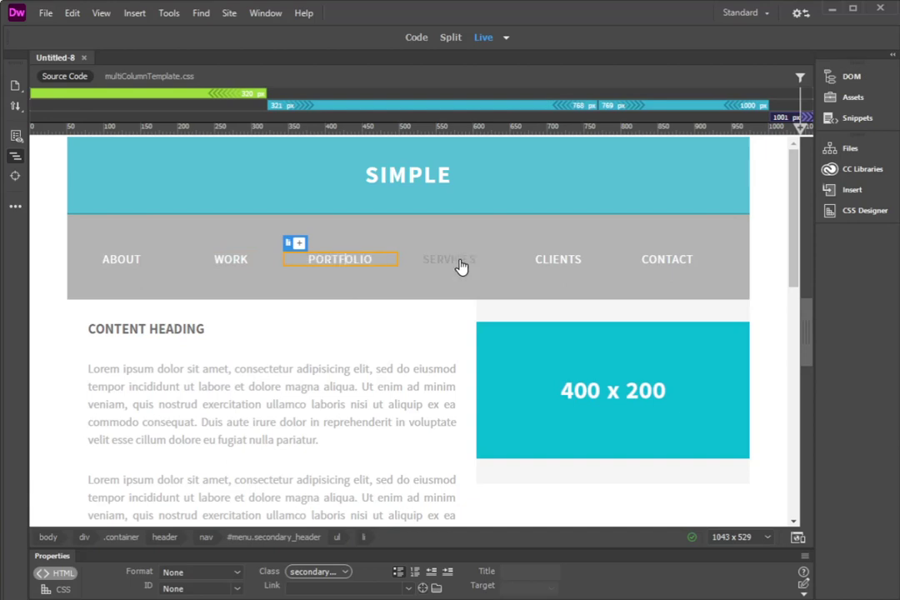
{"action": "left_click", "coordinate": [503, 267]}
{"action": "left_click", "coordinate": [510, 265]}
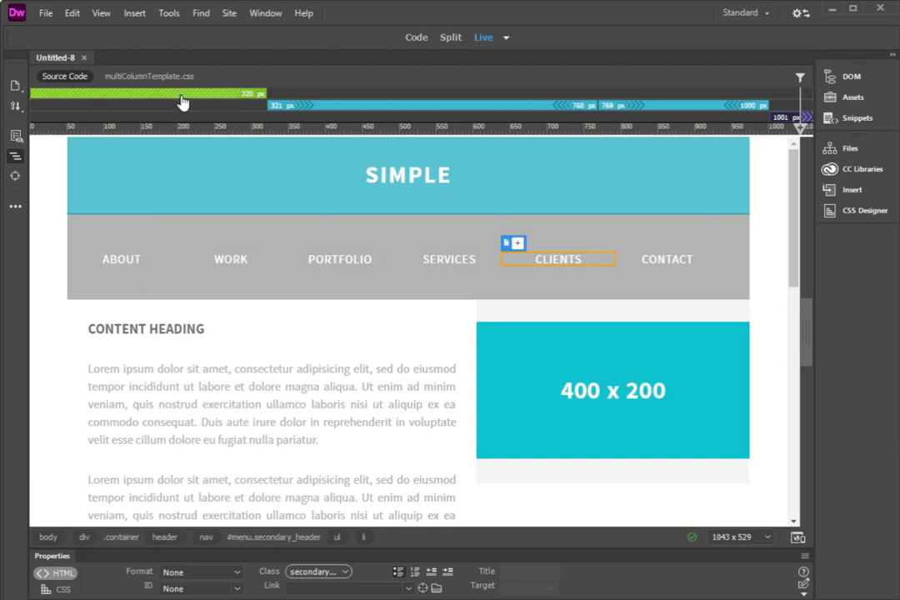
Preview the page at the 321–768 px and 769–1000 px media query widths and return it to full width.
{"action": "left_click", "coordinate": [338, 108]}
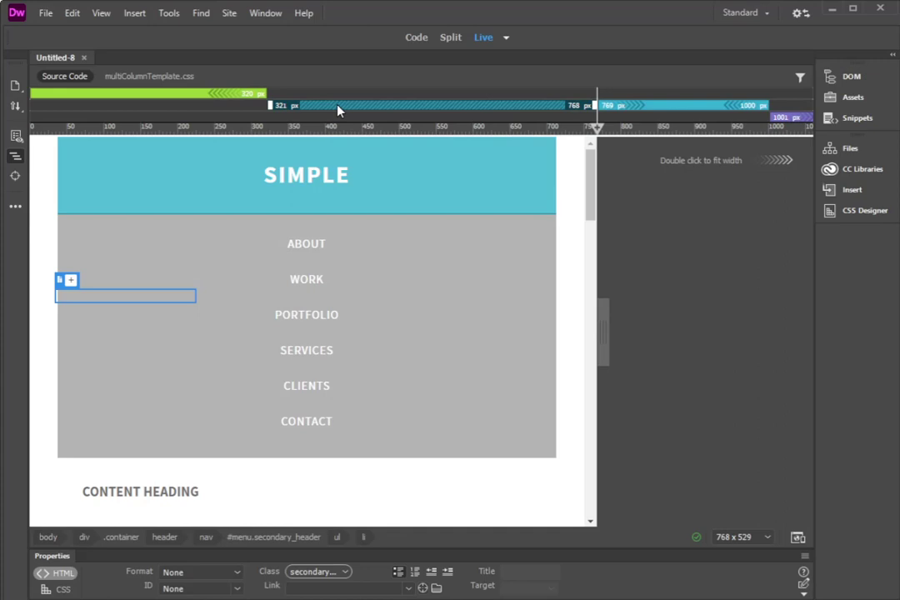
{"action": "left_click", "coordinate": [674, 112]}
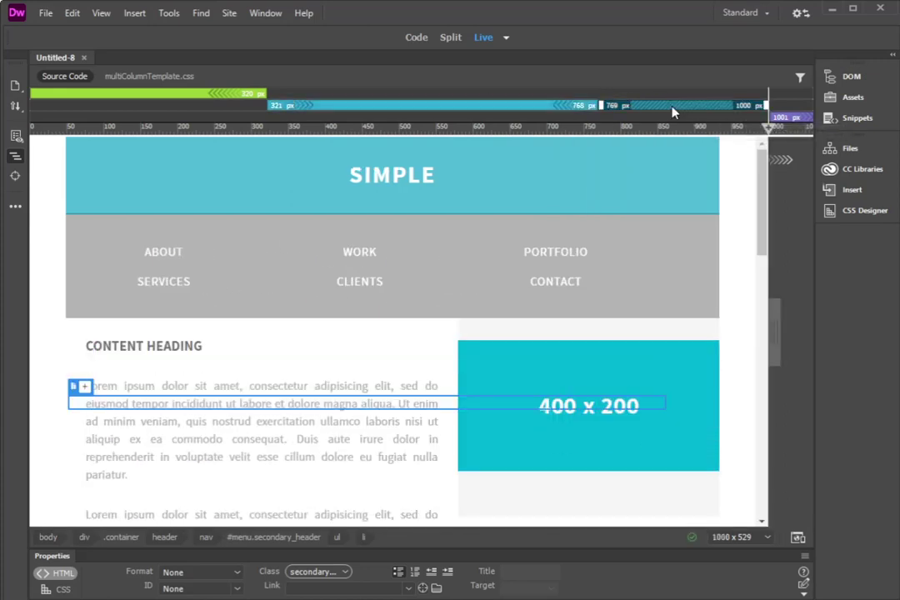
{"action": "double_click", "coordinate": [787, 165]}
{"action": "left_click", "coordinate": [781, 151]}
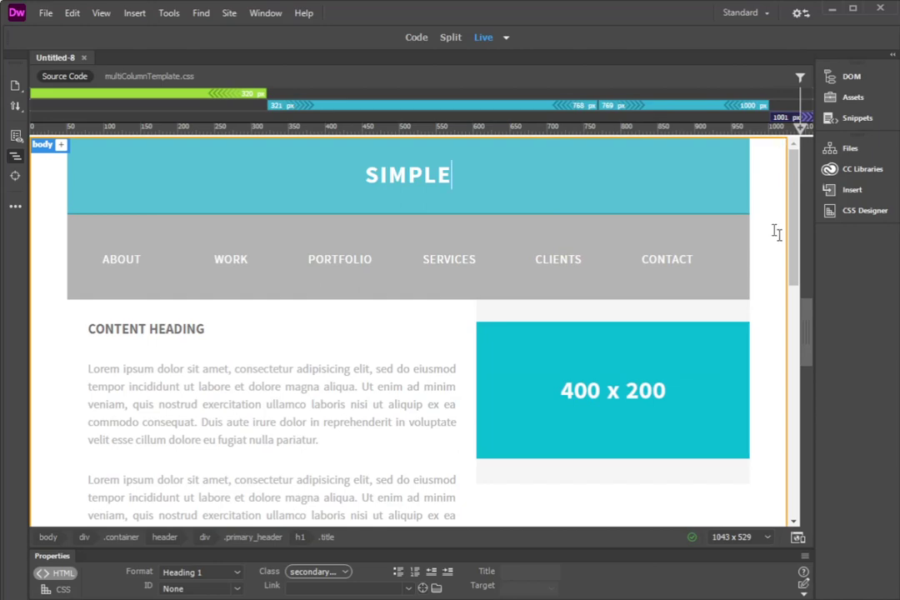
{"action": "mouse_move", "coordinate": [793, 225]}
{"action": "left_mouse_down"}
{"action": "mouse_move", "coordinate": [803, 426]}
{"action": "mouse_move", "coordinate": [814, 388]}
{"action": "mouse_move", "coordinate": [803, 218]}
{"action": "left_mouse_up"}
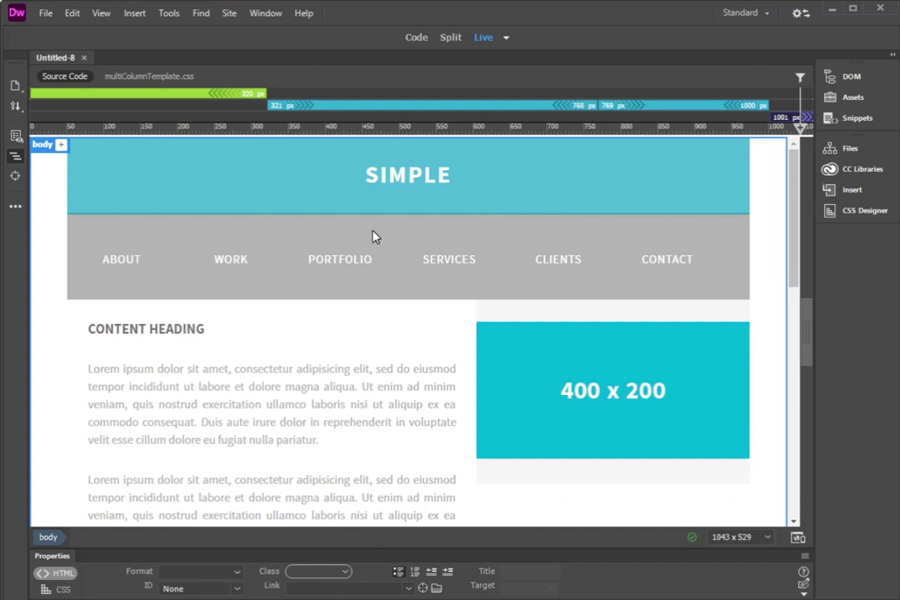
Switch the document from Live view to Design view.
{"action": "left_click", "coordinate": [44, 14]}
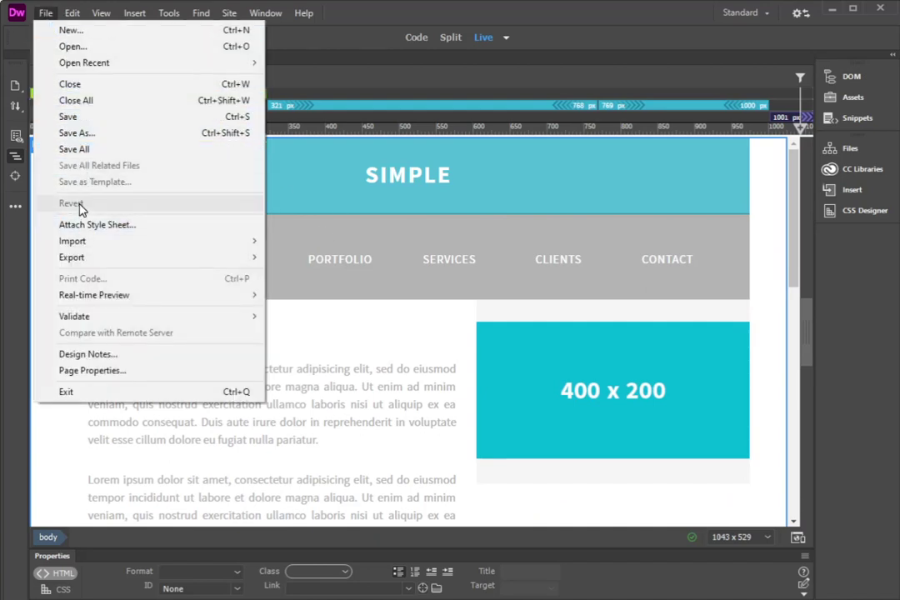
{"action": "left_click", "coordinate": [349, 243]}
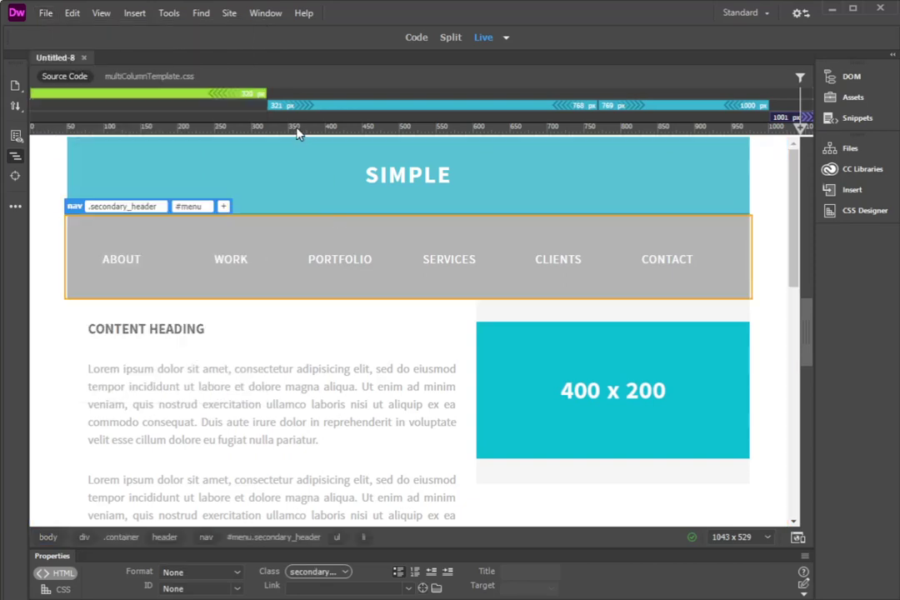
{"action": "left_click", "coordinate": [45, 13]}
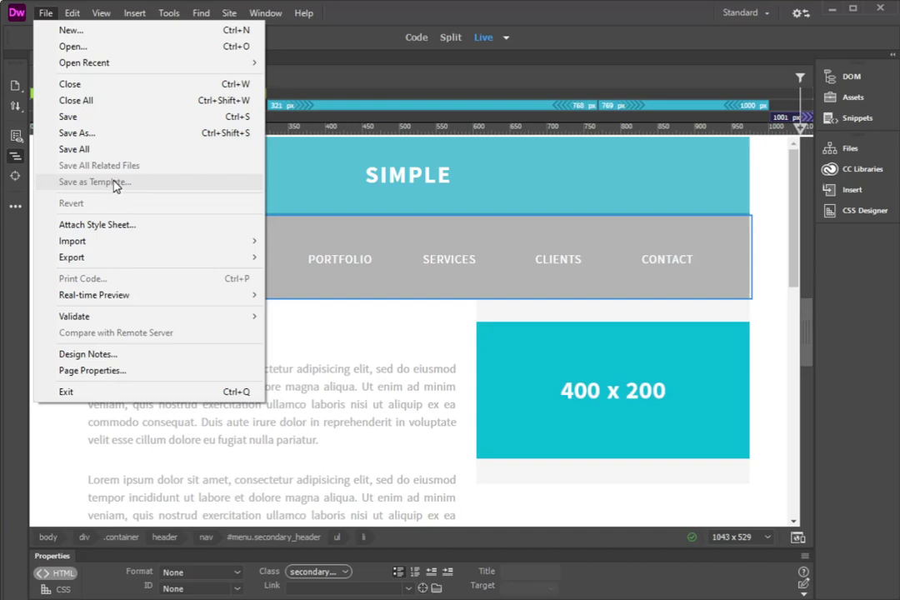
{"action": "left_click", "coordinate": [506, 38]}
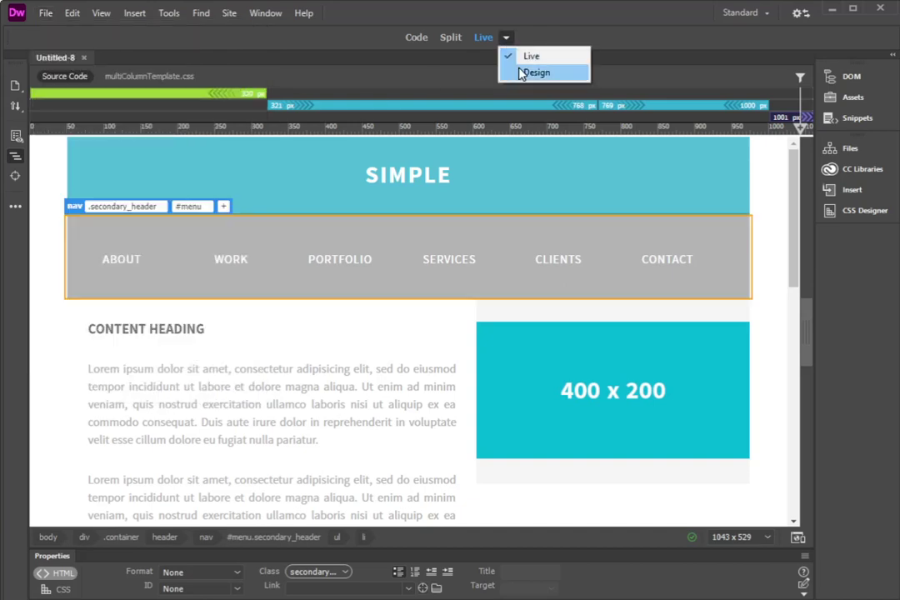
{"action": "left_click", "coordinate": [521, 72]}
{"action": "scroll", "coordinate": [446, 177], "scroll_direction": "up", "scroll_amount": 2}
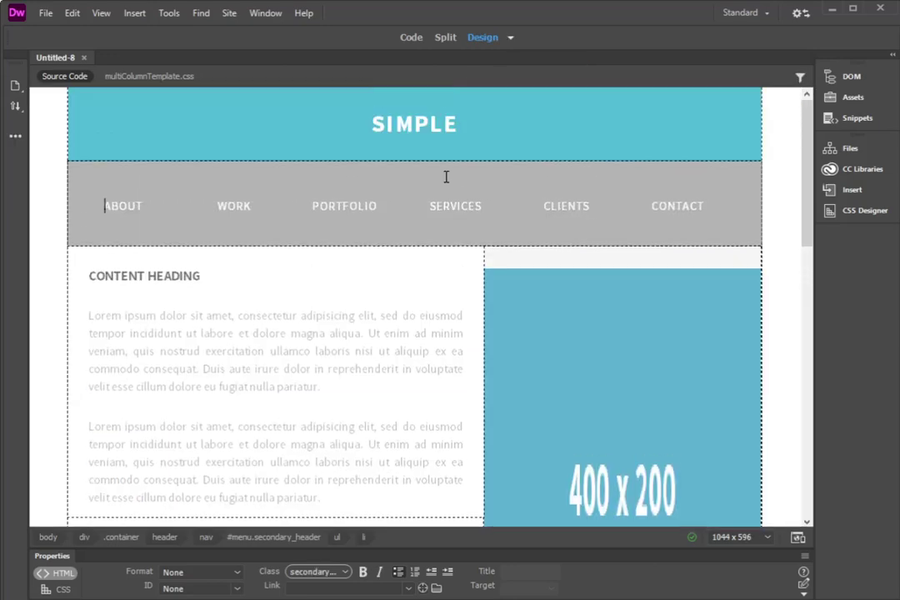
Save the page as a template named design1 in the web 1 site.
{"action": "left_click", "coordinate": [46, 14]}
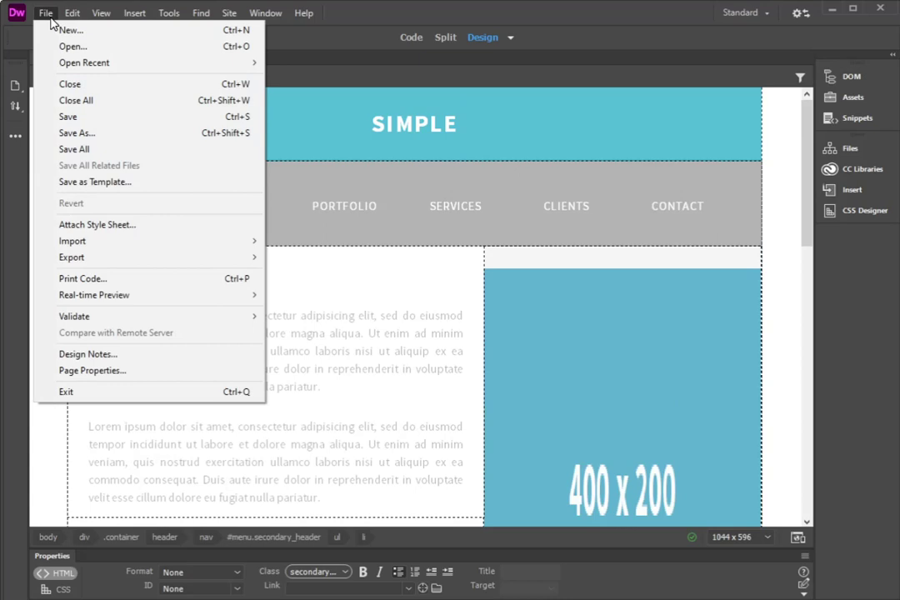
{"action": "left_click", "coordinate": [92, 183]}
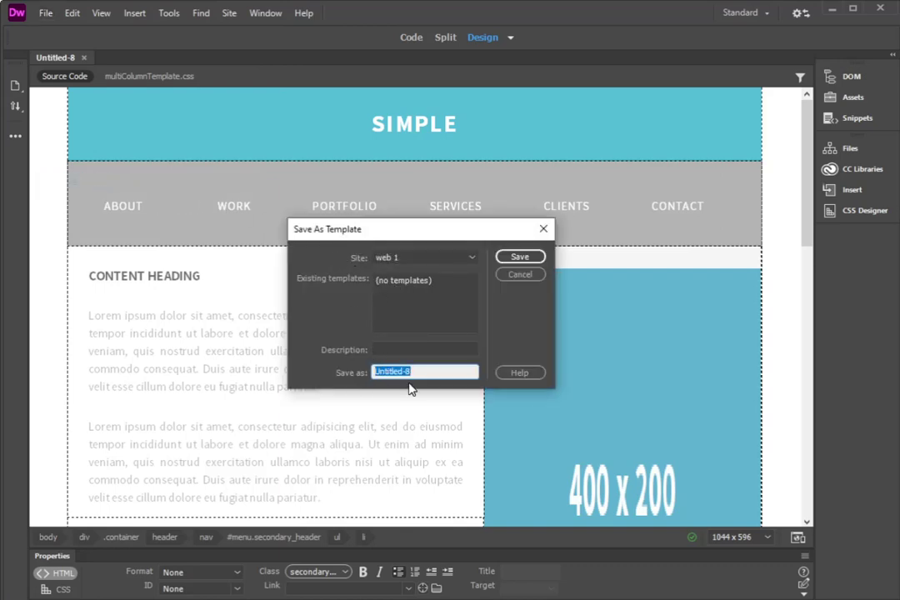
{"action": "type", "text": "design1"}
{"action": "left_click", "coordinate": [498, 258]}
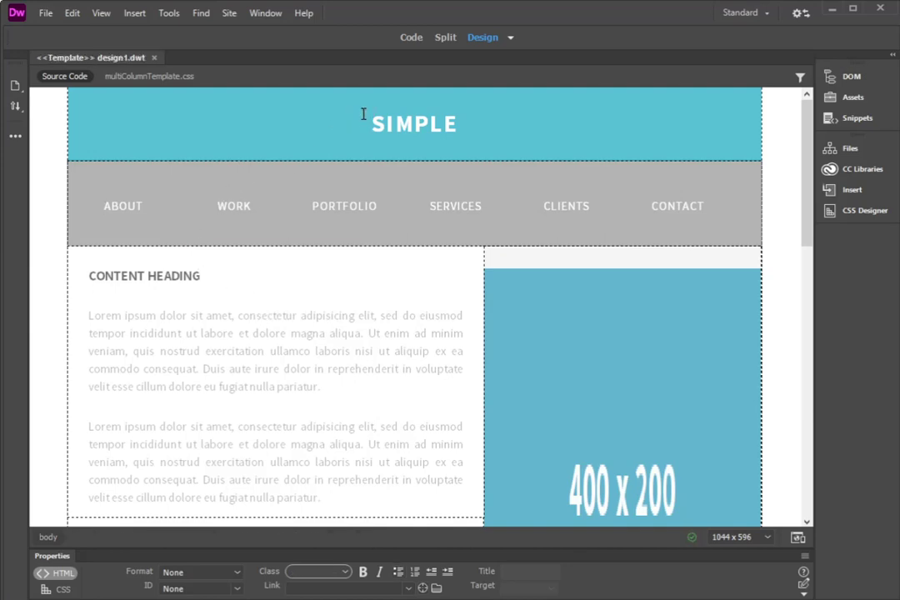
Turn the content heading and the two paragraphs below it into an editable region named content_1.
{"action": "left_click_drag", "start_coordinate": [371, 124], "coordinate": [707, 210]}
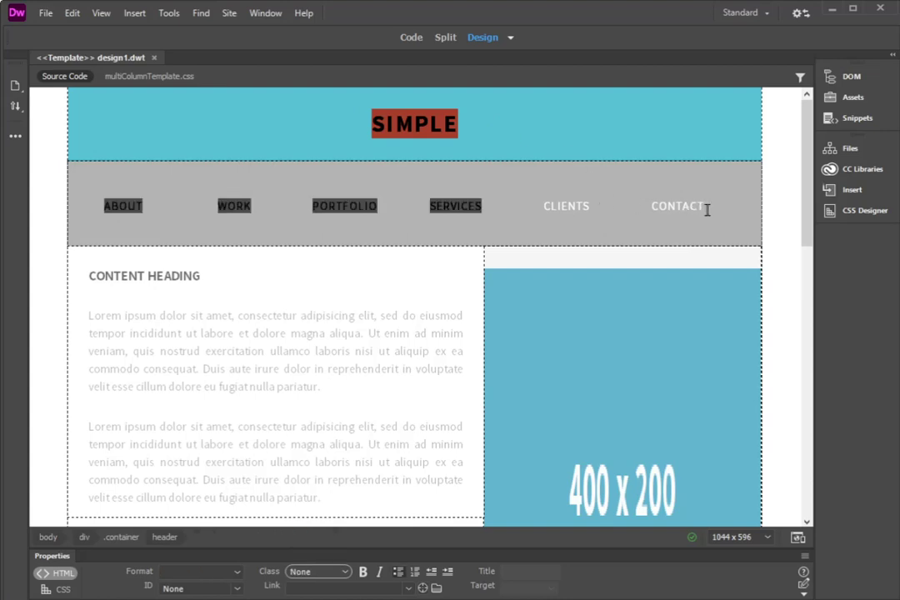
{"action": "left_click", "coordinate": [187, 352]}
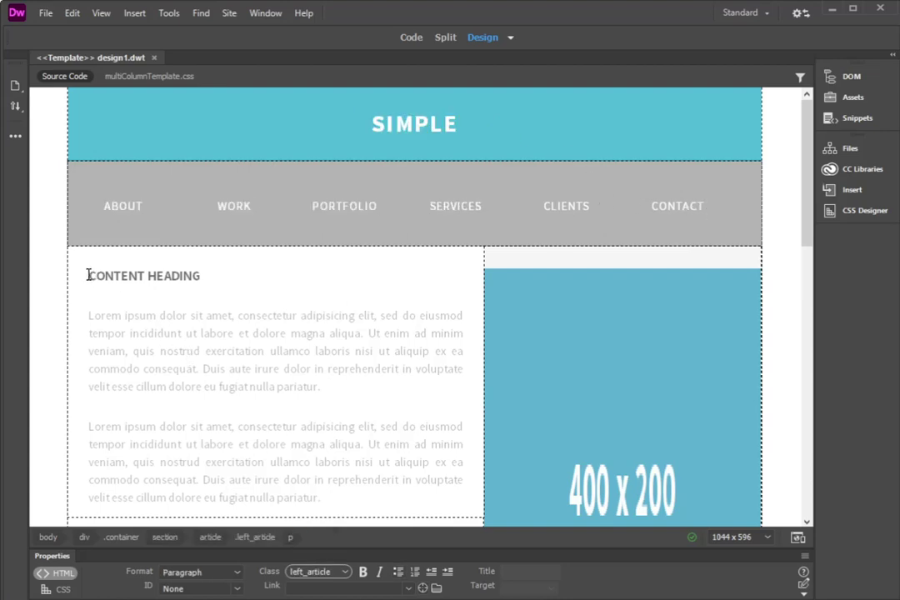
{"action": "left_click_drag", "start_coordinate": [87, 275], "coordinate": [357, 493]}
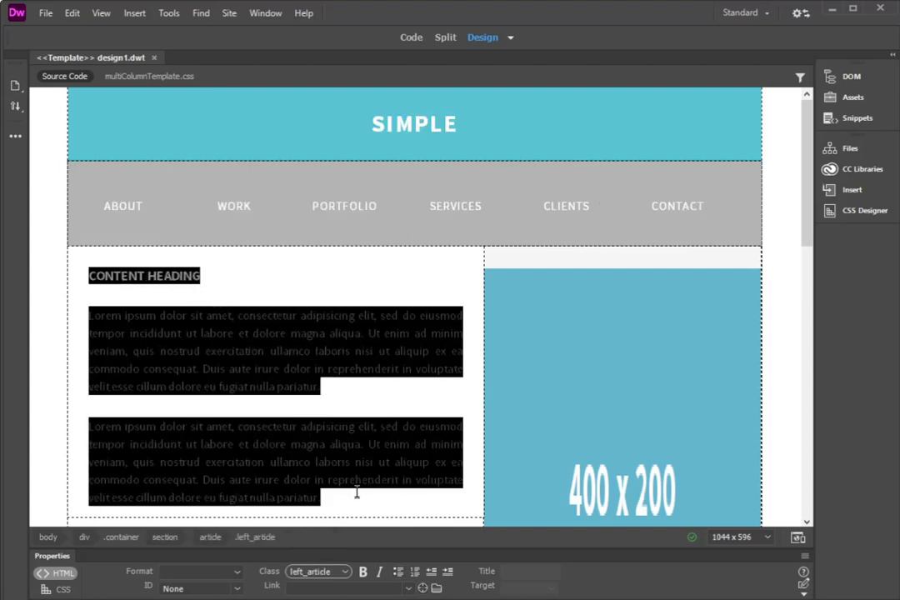
{"action": "scroll", "coordinate": [357, 494], "scroll_direction": "down", "scroll_amount": 3}
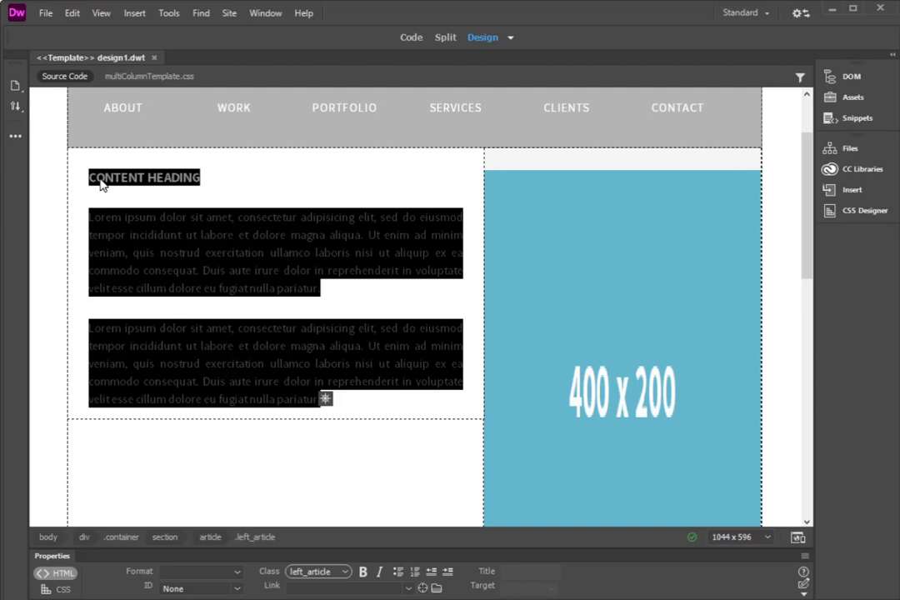
{"action": "left_click", "coordinate": [135, 14]}
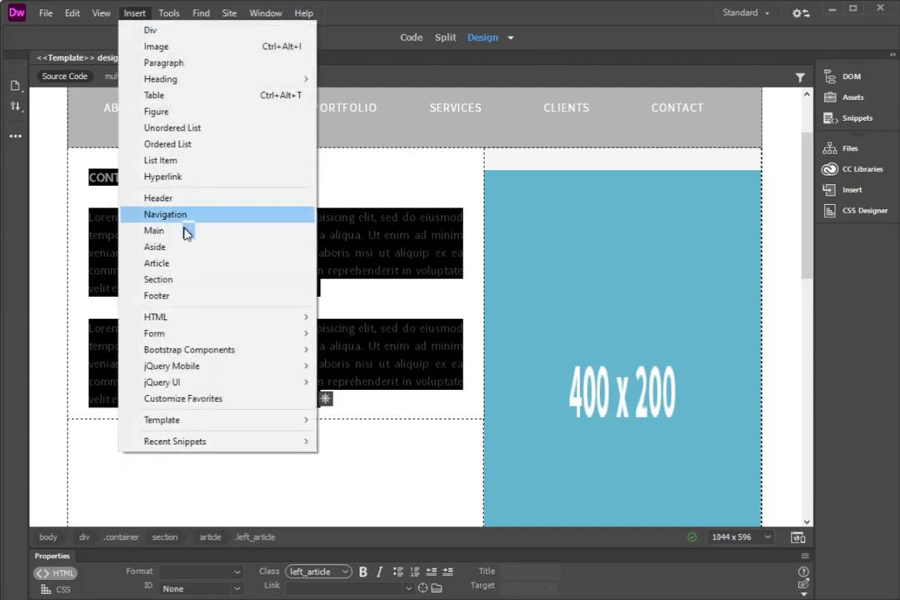
{"action": "mouse_move", "coordinate": [209, 426]}
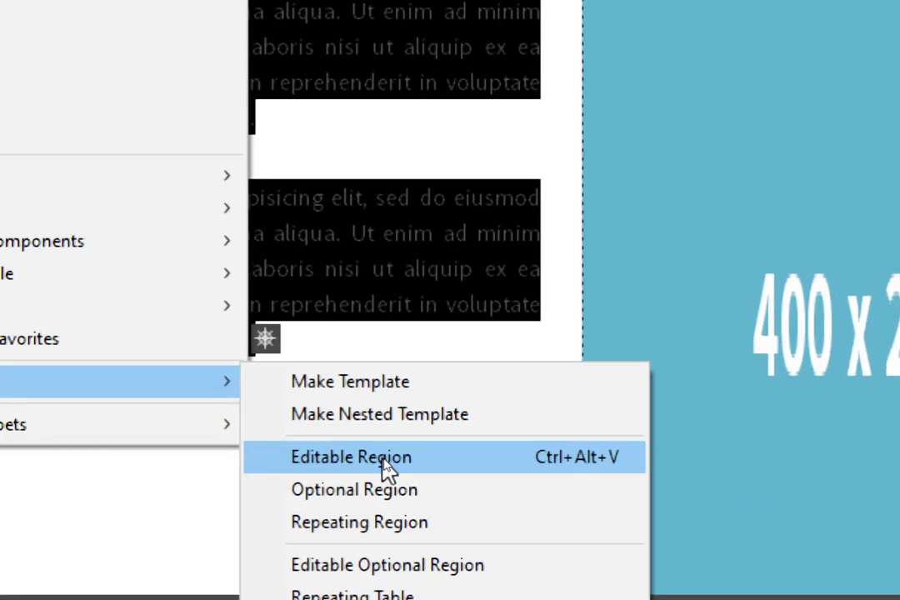
{"action": "left_click", "coordinate": [382, 461]}
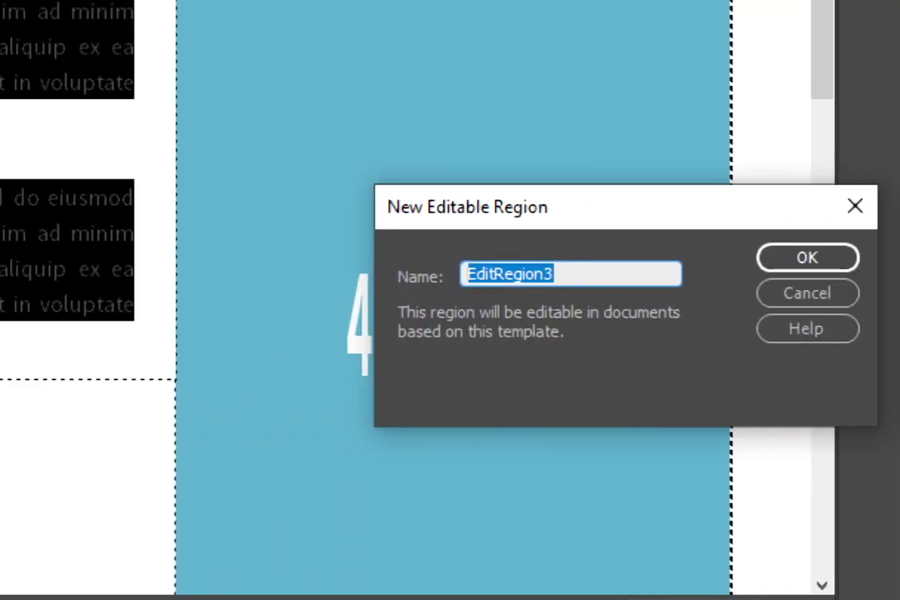
{"action": "type", "text": "content"}
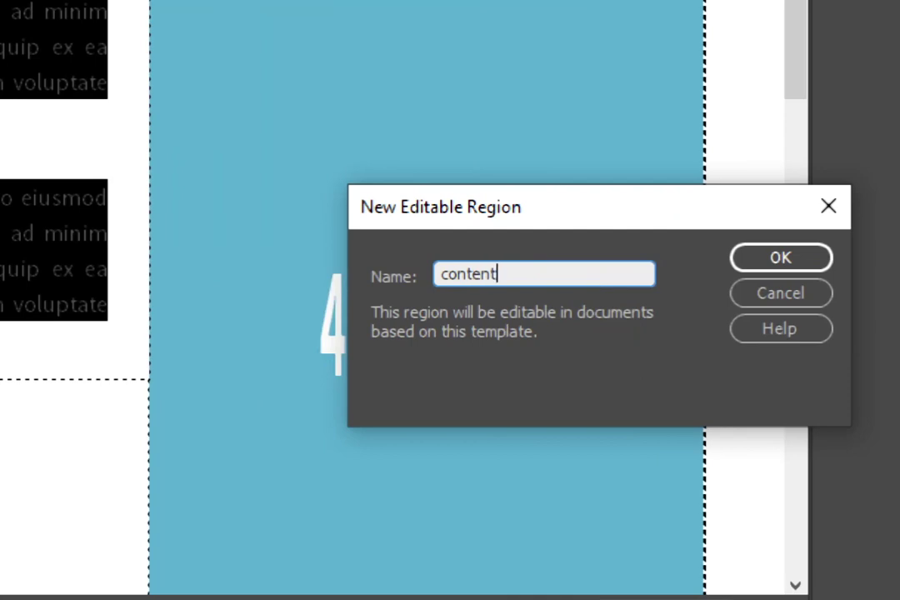
{"action": "type", "text": "_1"}
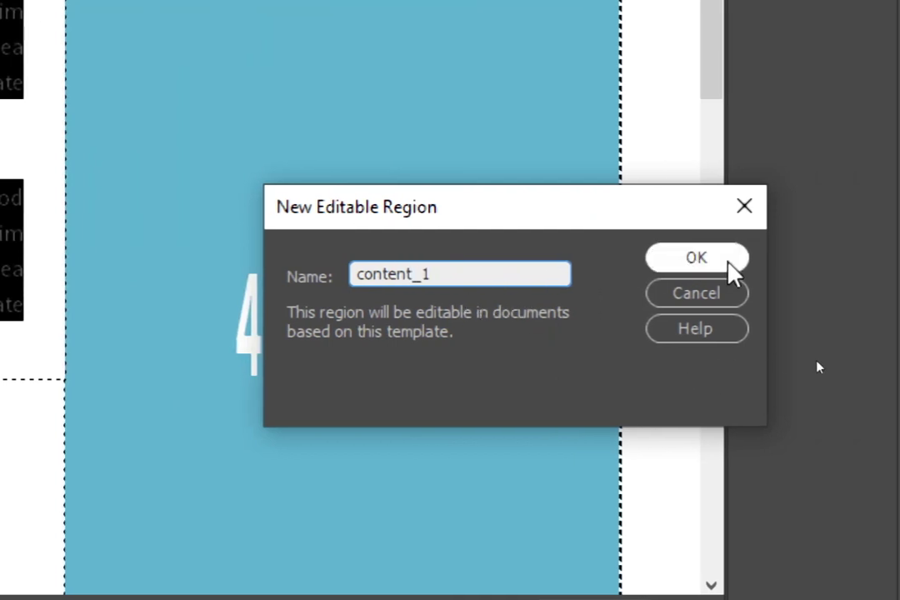
{"action": "left_click", "coordinate": [807, 261]}
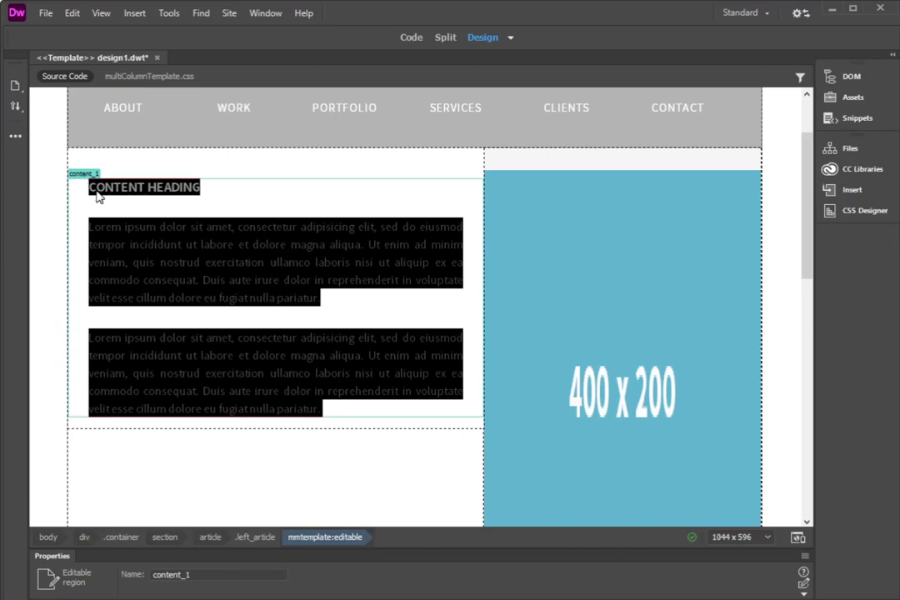
{"action": "left_click_drag", "start_coordinate": [89, 187], "coordinate": [331, 406]}
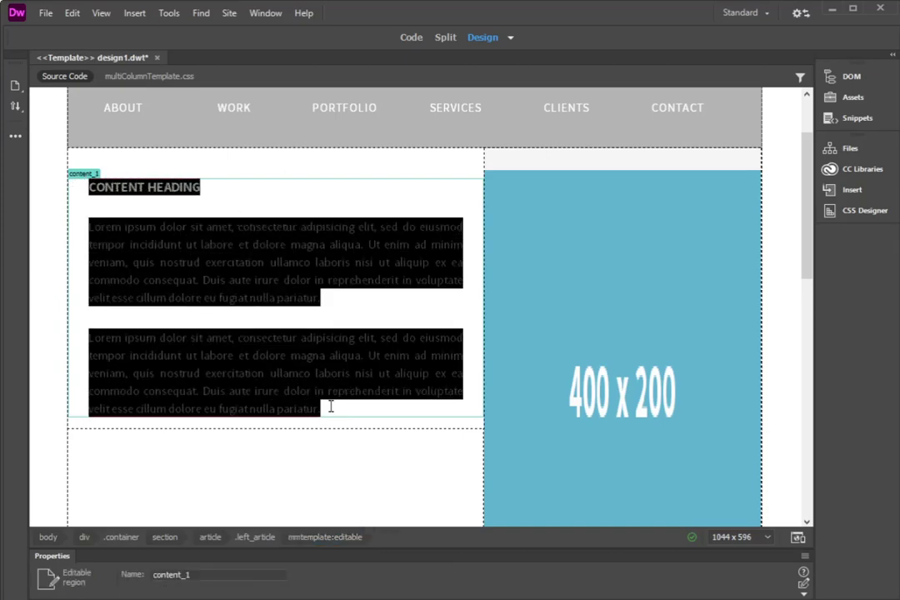
{"action": "left_click", "coordinate": [274, 282]}
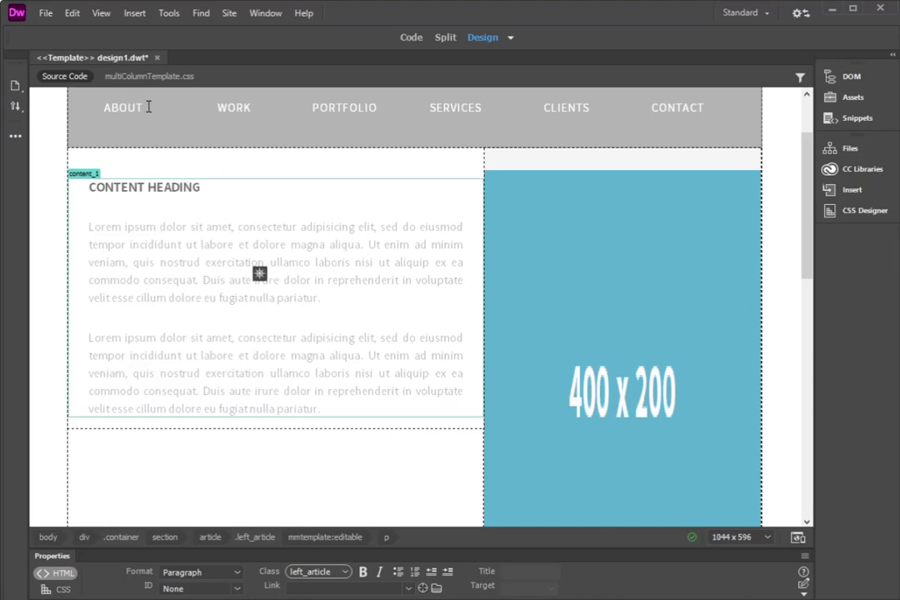
Replace the ABOUT item in the template's navigation bar with Home.
{"action": "scroll", "coordinate": [149, 107], "scroll_direction": "up", "scroll_amount": 3}
{"action": "left_click", "coordinate": [148, 207]}
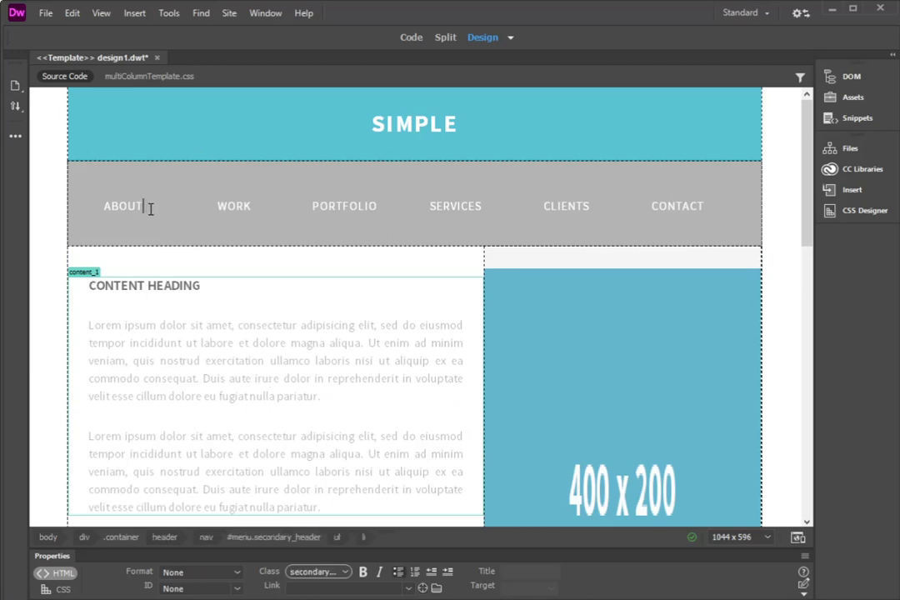
{"action": "key", "text": "shift+Left"}
{"action": "key", "text": "shift+Left"}
{"action": "key", "text": "shift+Left"}
{"action": "key", "text": "shift+Left"}
{"action": "key", "text": "shift+Left"}
{"action": "type", "text": "Home"}
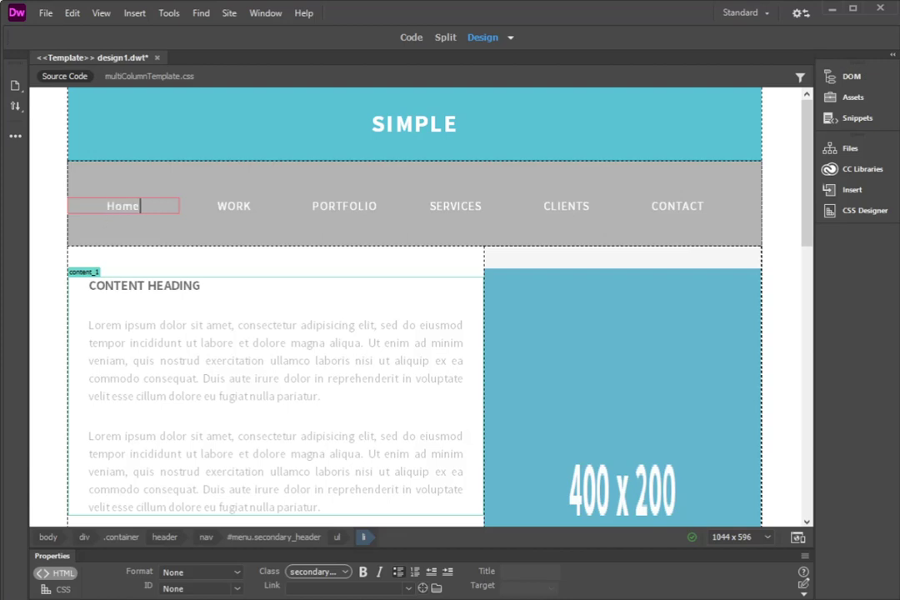
Rename the WORK navigation item as Project and the PORTFOLIO item as Gallery.
{"action": "left_click", "coordinate": [218, 206]}
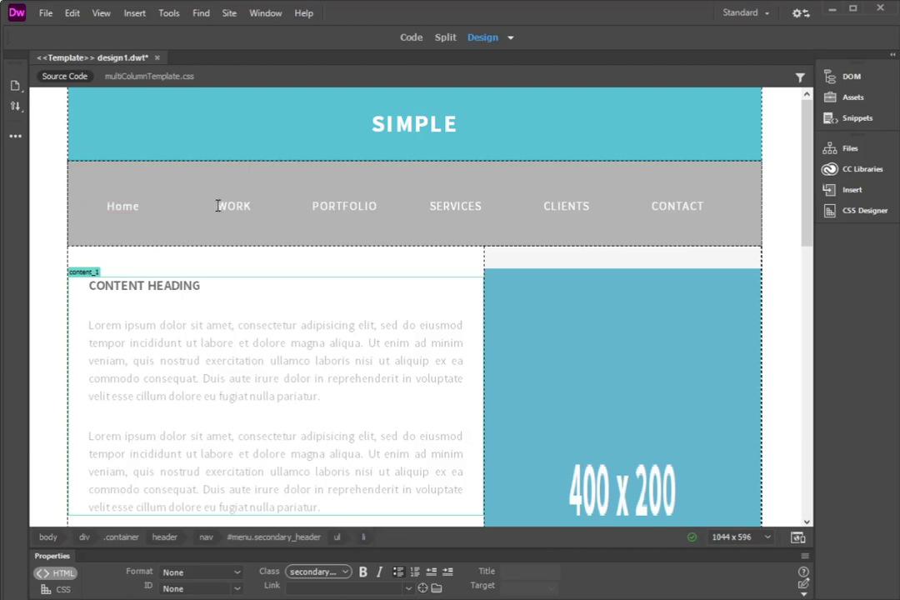
{"action": "left_click_drag", "start_coordinate": [241, 209], "coordinate": [257, 210]}
{"action": "type", "text": "Project"}
{"action": "left_click", "coordinate": [318, 206]}
{"action": "left_click_drag", "start_coordinate": [312, 208], "coordinate": [379, 209]}
{"action": "type", "text": "Gallery"}
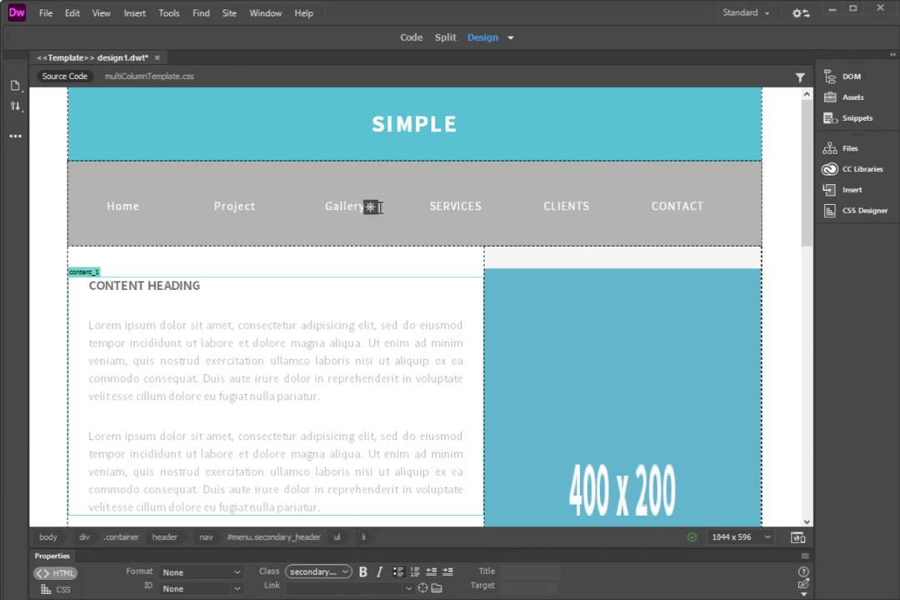
Replace the SIMPLE title in the page header with the site owner's first name and save the design1 template.
{"action": "left_click", "coordinate": [416, 122]}
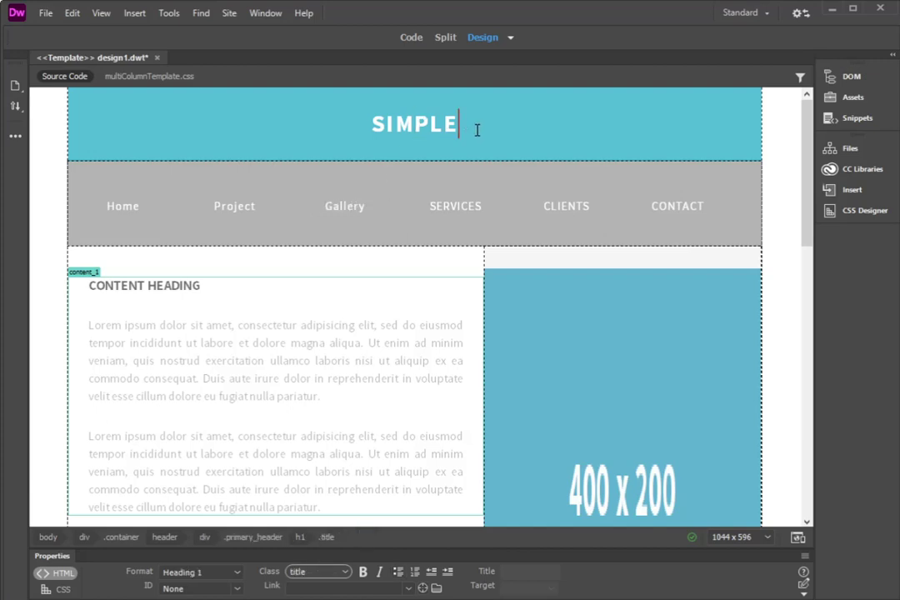
{"action": "left_click_drag", "start_coordinate": [476, 130], "coordinate": [367, 121]}
{"action": "type", "text": "Imran"}
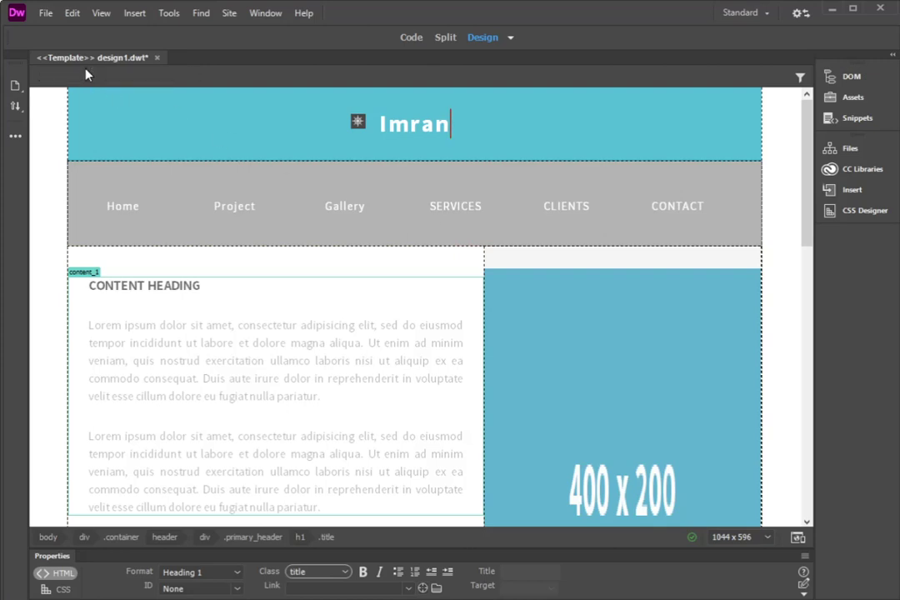
{"action": "left_click", "coordinate": [42, 14]}
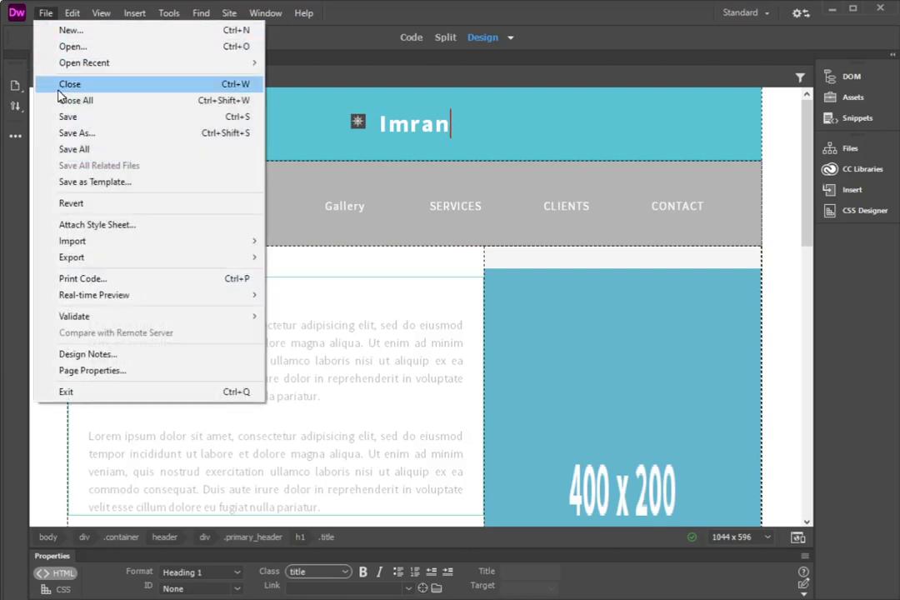
{"action": "left_click", "coordinate": [62, 117]}
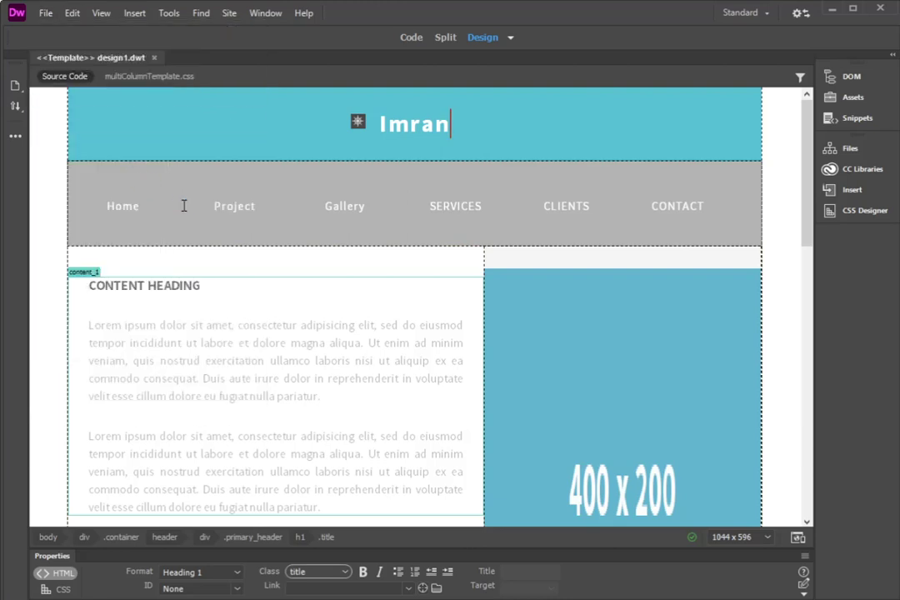
{"action": "key", "text": "super"}
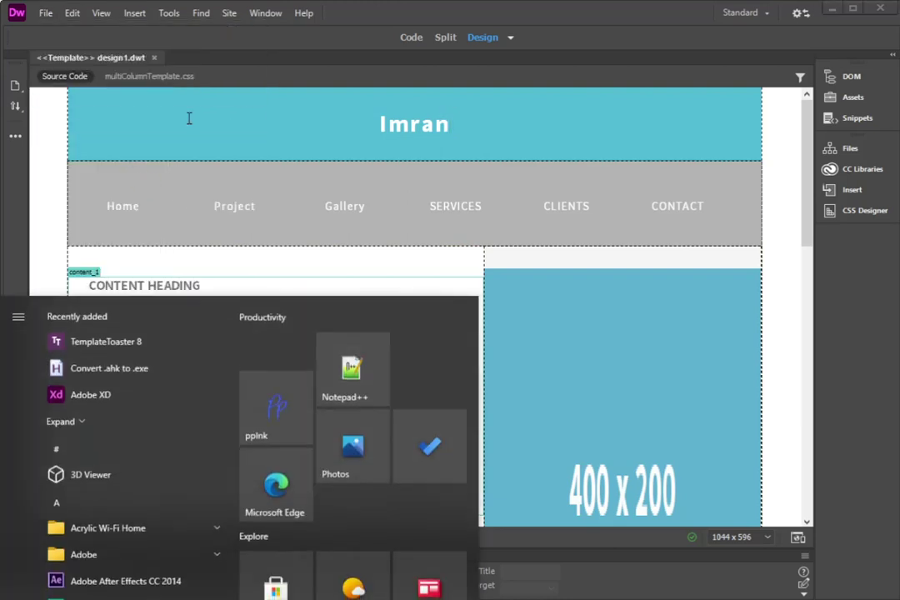
{"action": "key", "text": "super"}
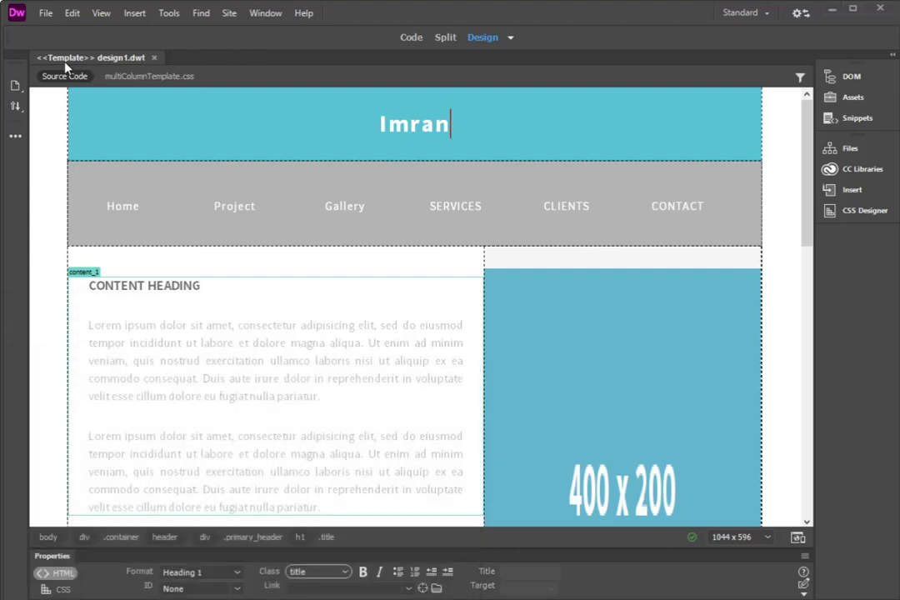
Check the web 1 site's Templates folder for the saved template and view the list of available sites.
{"action": "left_click", "coordinate": [848, 150]}
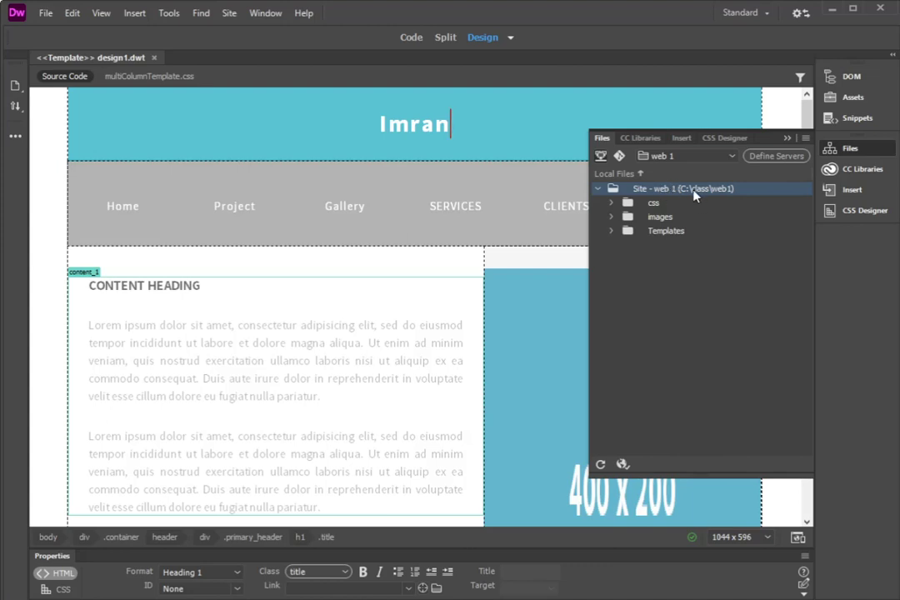
{"action": "left_click", "coordinate": [612, 231]}
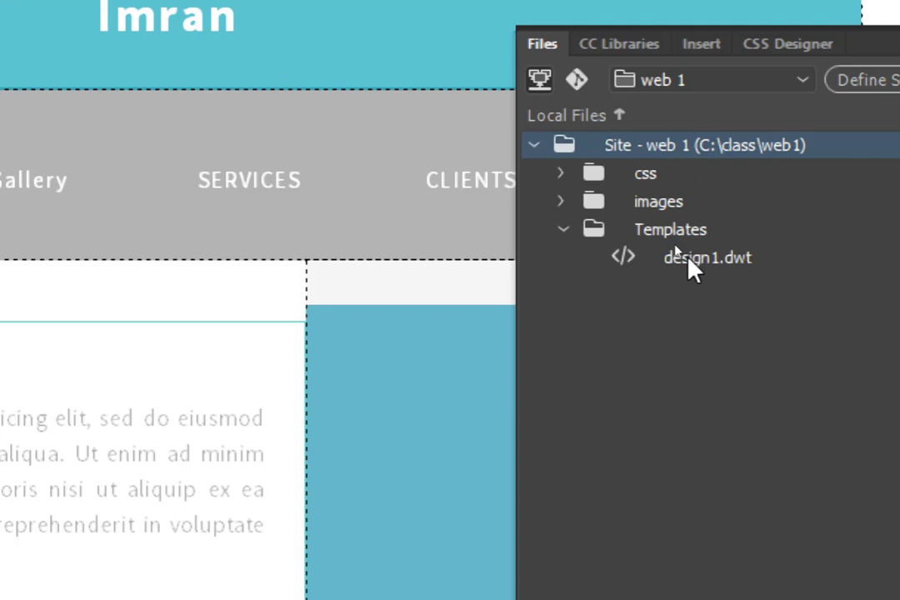
{"action": "left_click", "coordinate": [803, 81]}
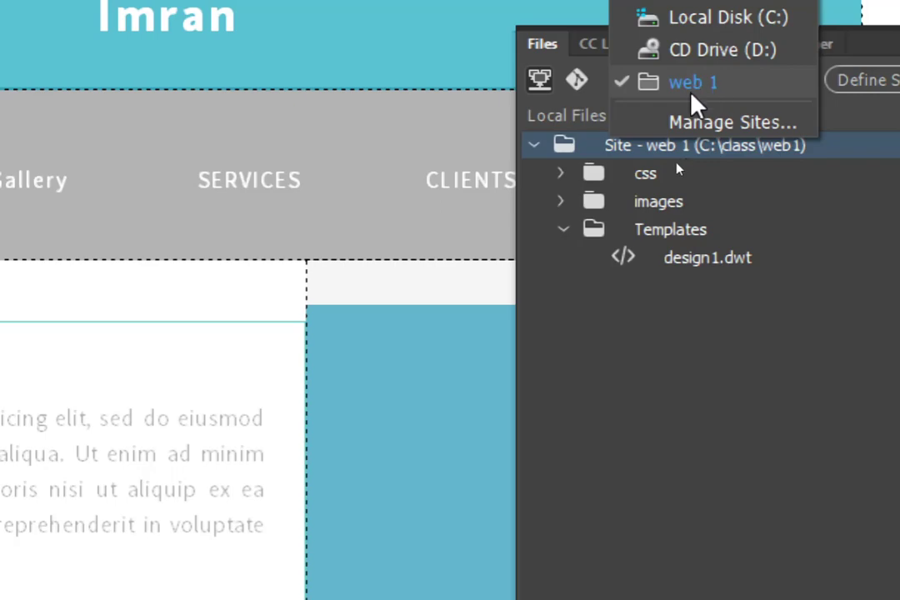
{"action": "left_click", "coordinate": [607, 321]}
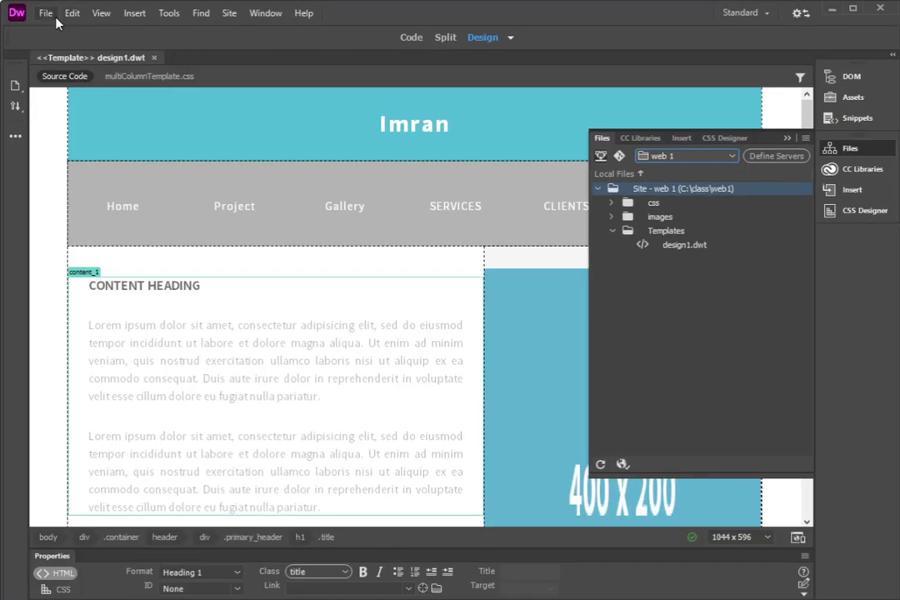
Create a new page from the design1 site template of the web 1 site.
{"action": "left_click", "coordinate": [46, 14]}
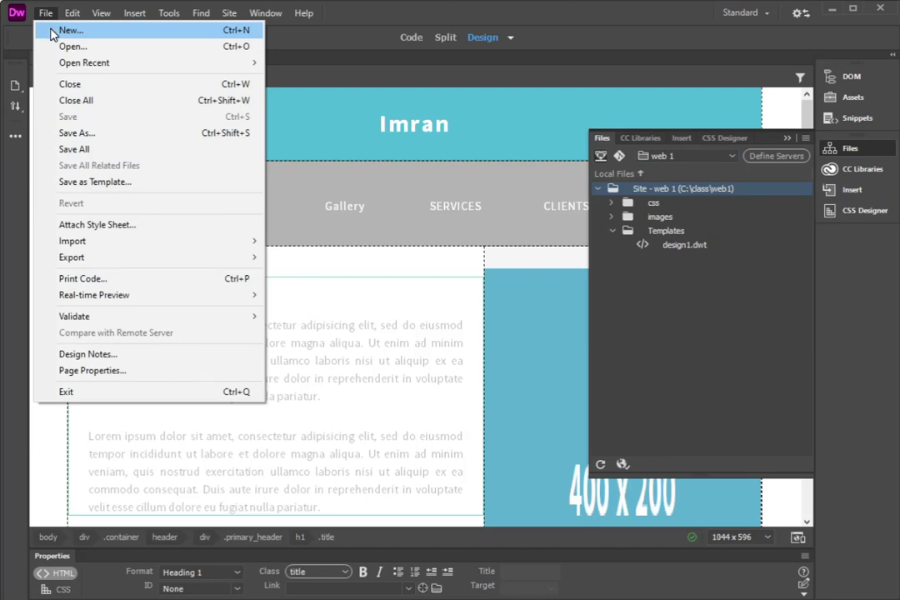
{"action": "left_click", "coordinate": [54, 33]}
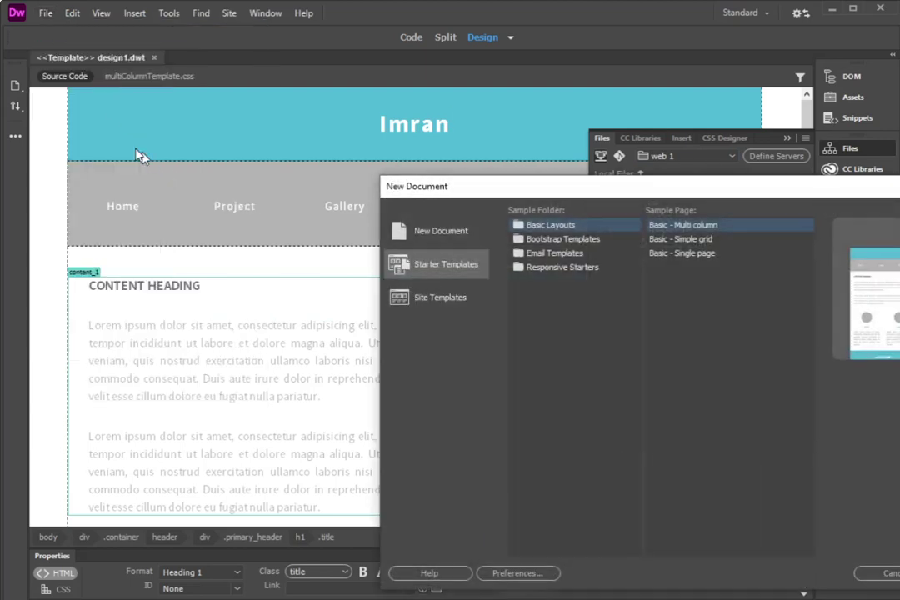
{"action": "left_click_drag", "start_coordinate": [436, 184], "coordinate": [201, 161]}
{"action": "left_click", "coordinate": [177, 263]}
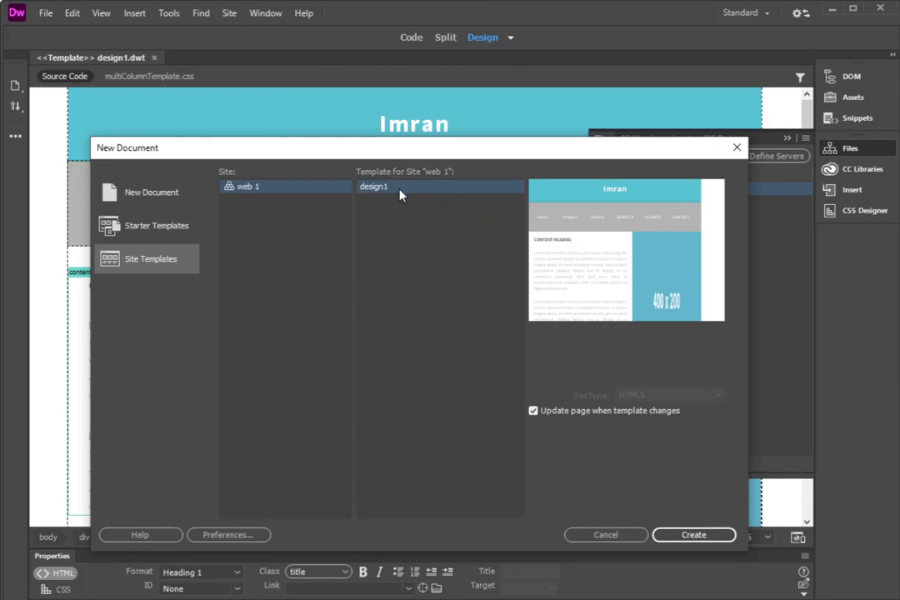
{"action": "left_click", "coordinate": [693, 534]}
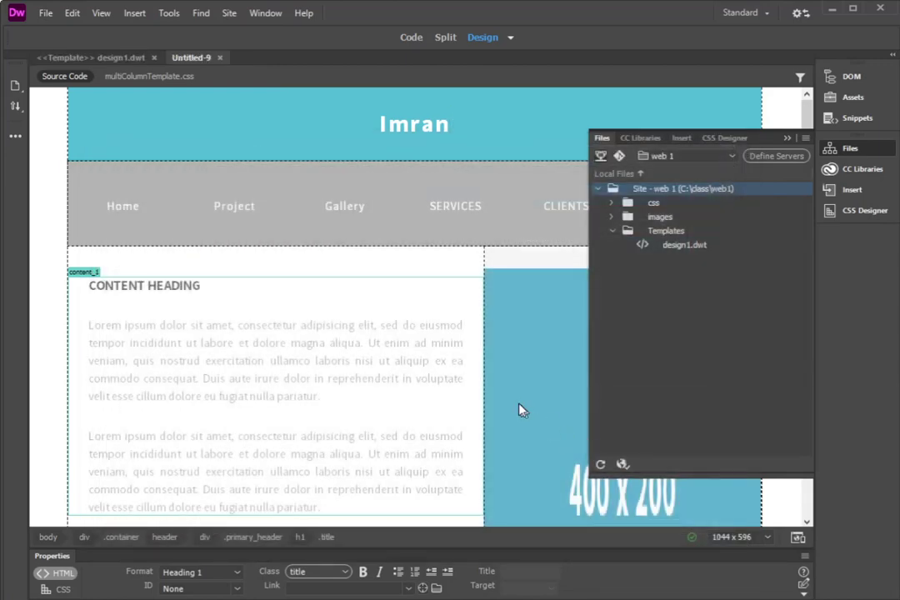
In the new page's content_1 region, replace the content heading with HOME and the first paragraph with "welcome.....".
{"action": "scroll", "coordinate": [520, 409], "scroll_direction": "down", "scroll_amount": 4}
{"action": "scroll", "coordinate": [281, 155], "scroll_direction": "up", "scroll_amount": 5}
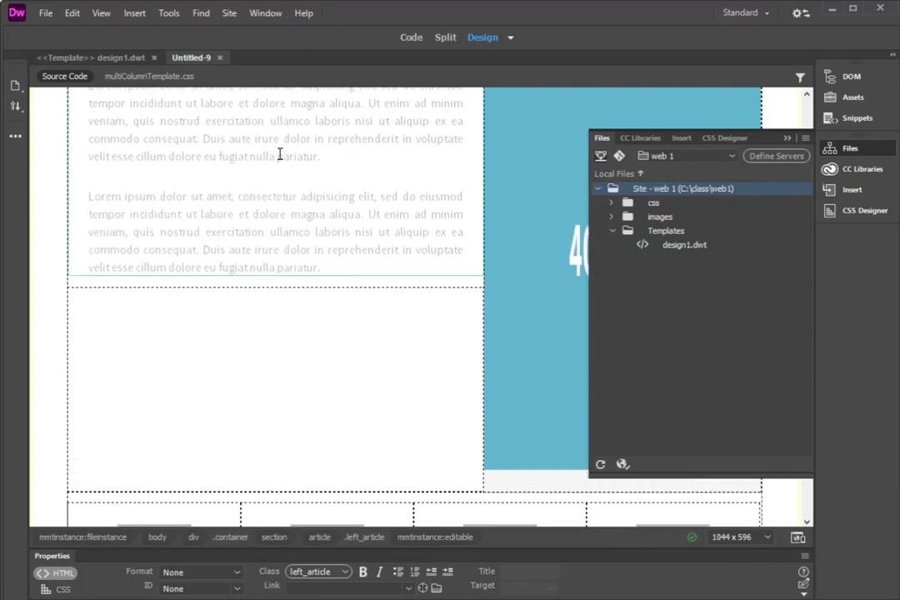
{"action": "scroll", "coordinate": [246, 139], "scroll_direction": "up", "scroll_amount": 2}
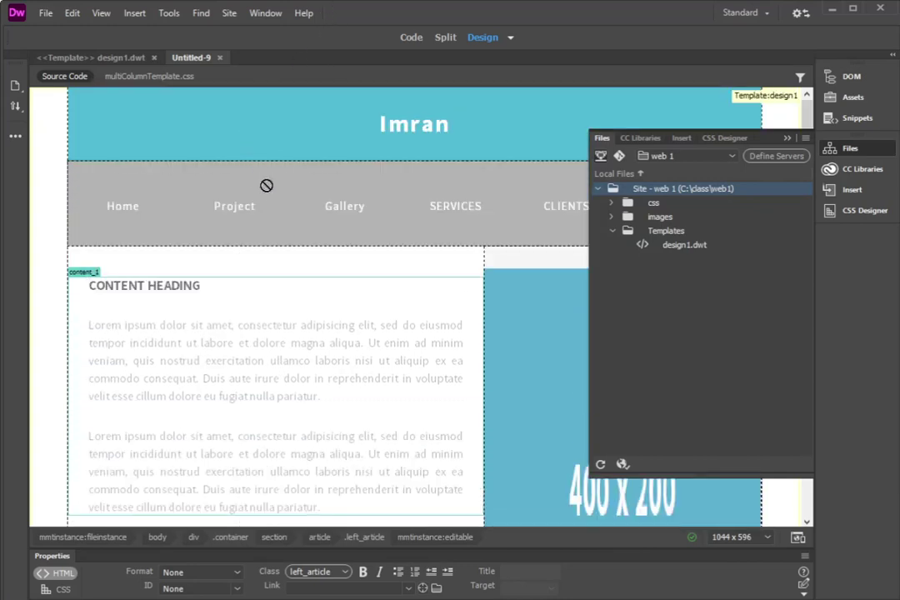
{"action": "left_click", "coordinate": [203, 296]}
{"action": "left_click_drag", "start_coordinate": [211, 293], "coordinate": [231, 316]}
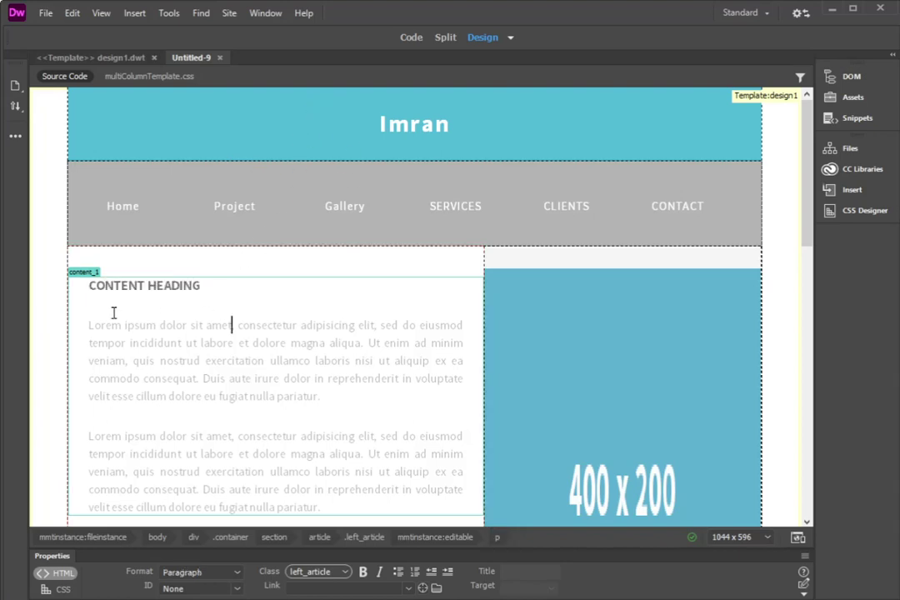
{"action": "left_click_drag", "start_coordinate": [90, 313], "coordinate": [311, 358]}
{"action": "left_click", "coordinate": [154, 289]}
{"action": "left_click_drag", "start_coordinate": [89, 286], "coordinate": [190, 281]}
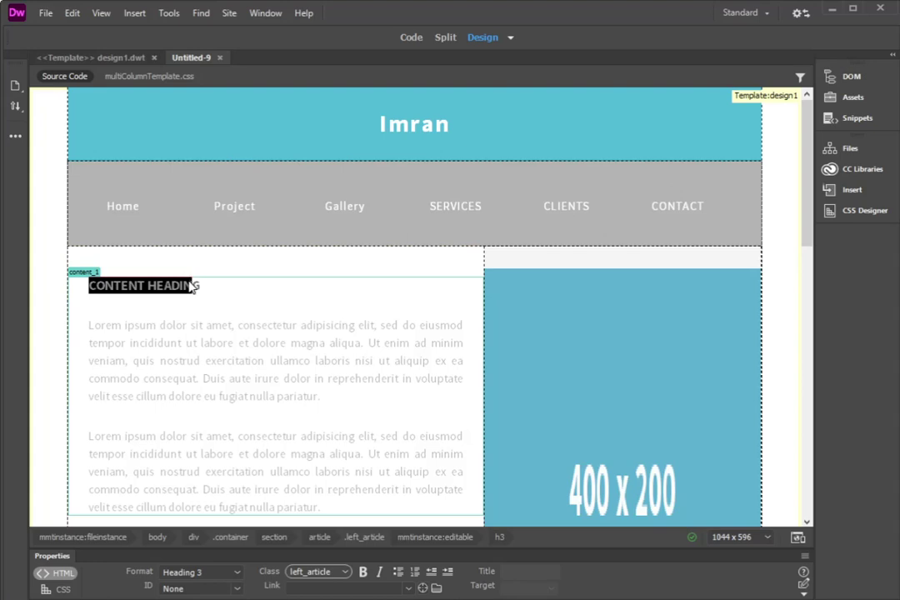
{"action": "type", "text": "HOME"}
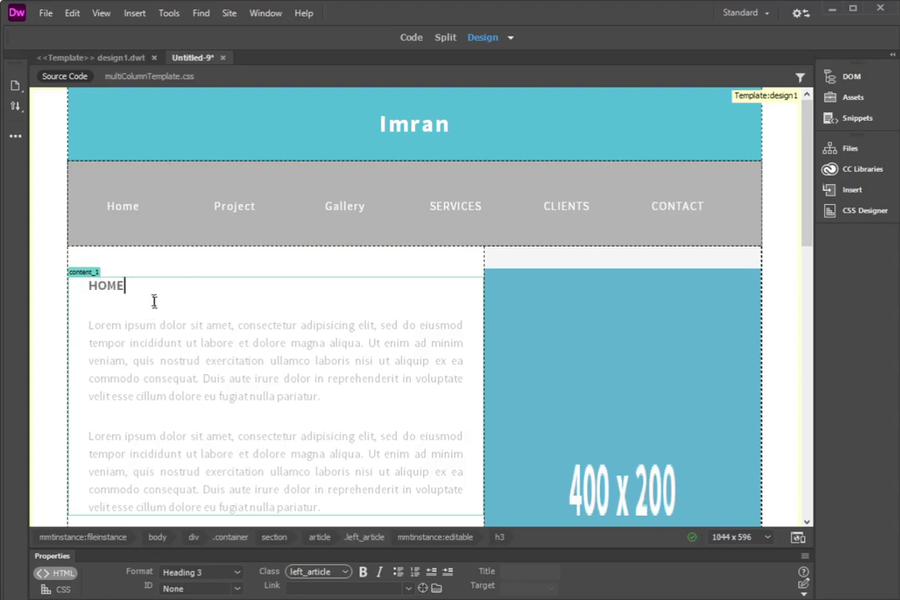
{"action": "left_click_drag", "start_coordinate": [92, 327], "coordinate": [326, 400]}
{"action": "type", "text": "welcome...."}
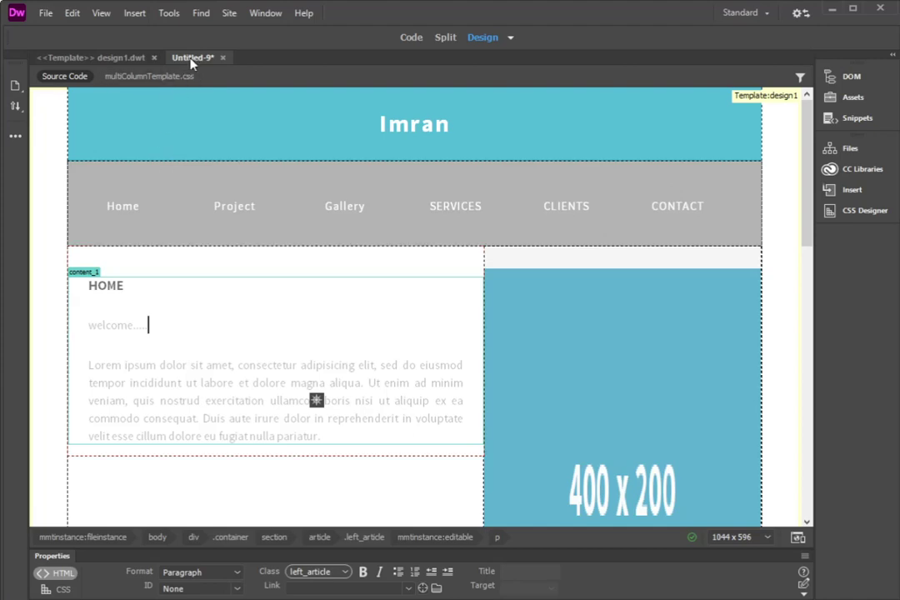
Save the new page as index.html in the web1 folder.
{"action": "left_click", "coordinate": [44, 13]}
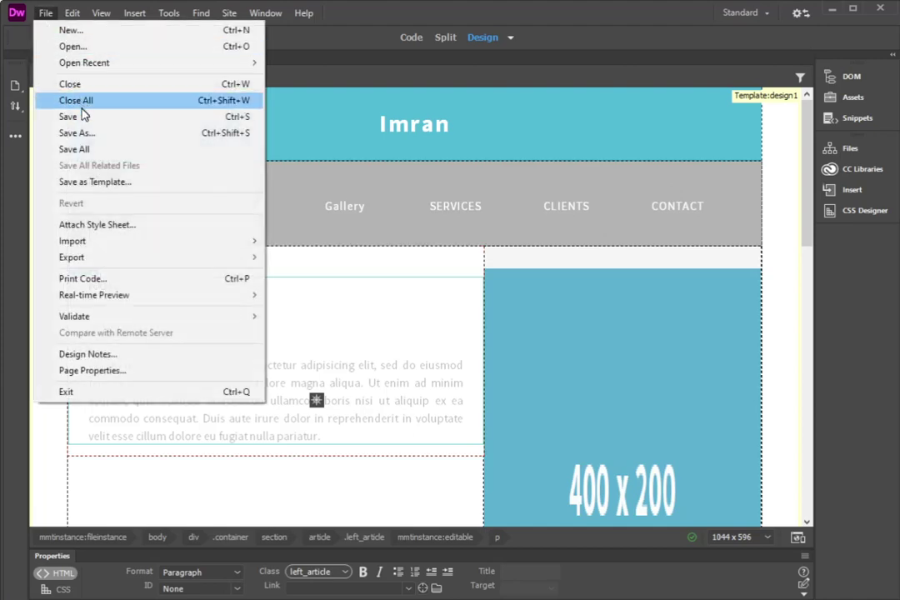
{"action": "left_click", "coordinate": [83, 117]}
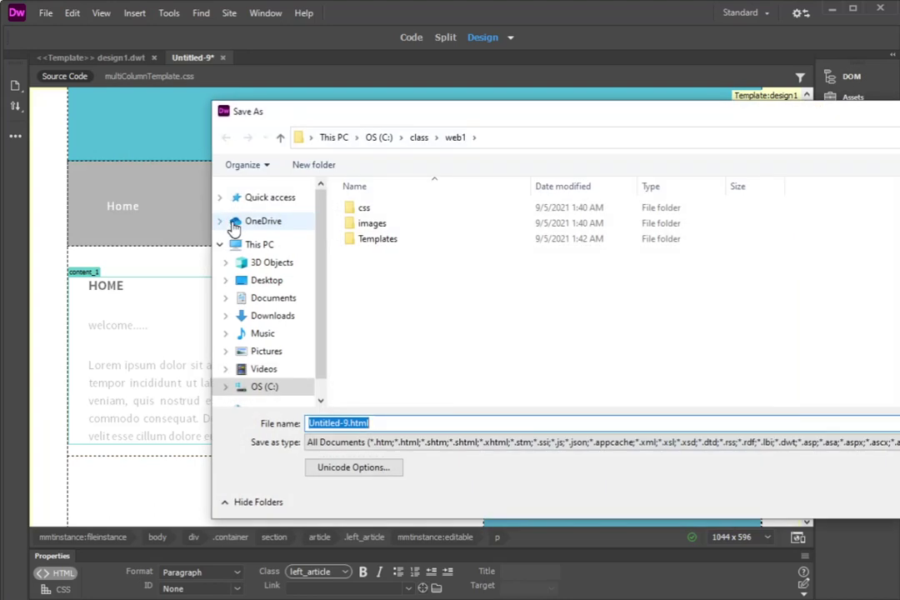
{"action": "type", "text": "im"}
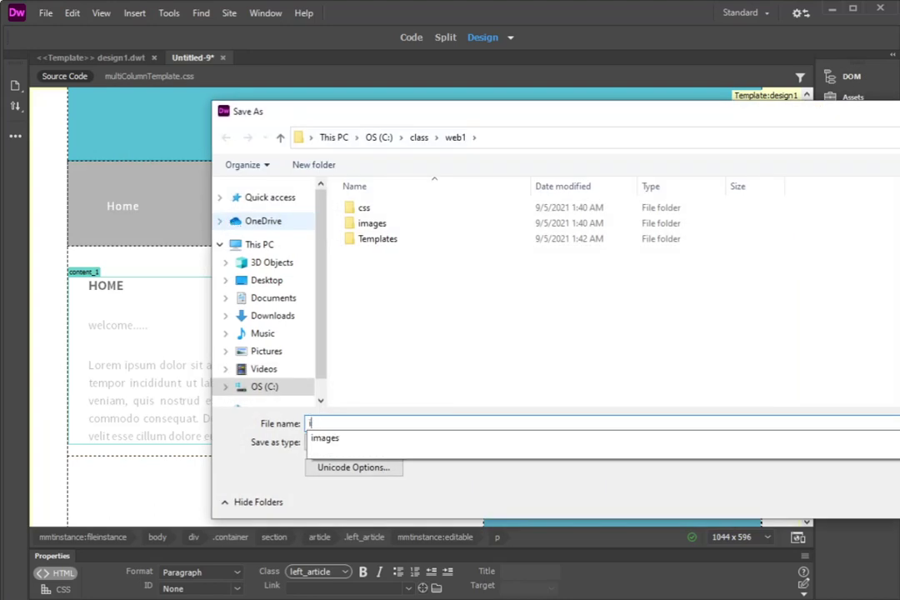
{"action": "type", "text": "ndex.html"}
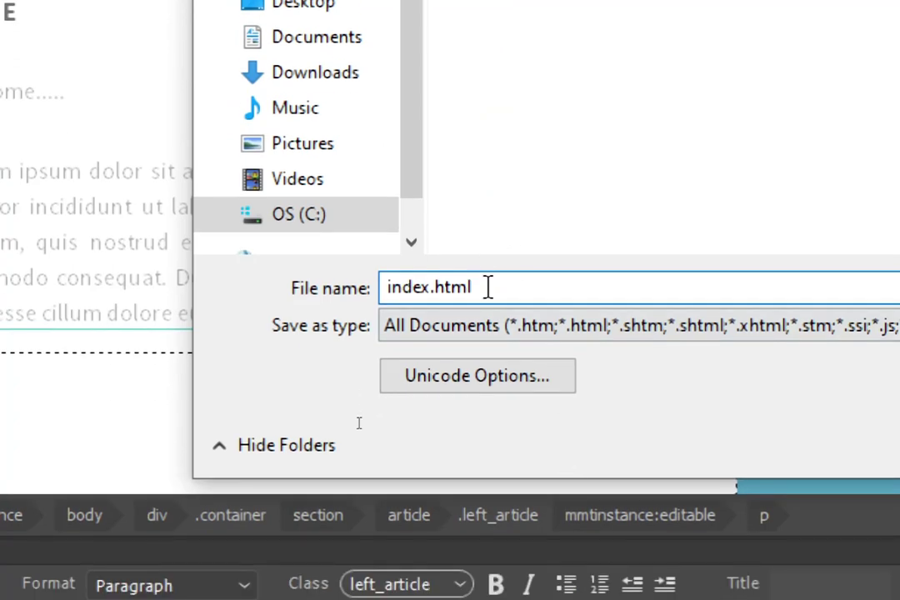
{"action": "left_click_drag", "start_coordinate": [488, 287], "coordinate": [365, 293]}
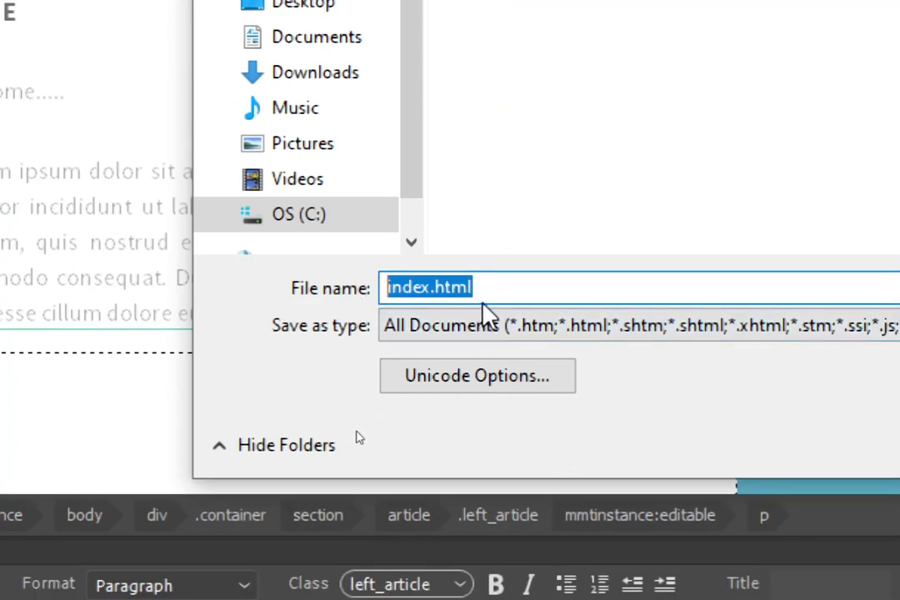
{"action": "key", "text": "Return"}
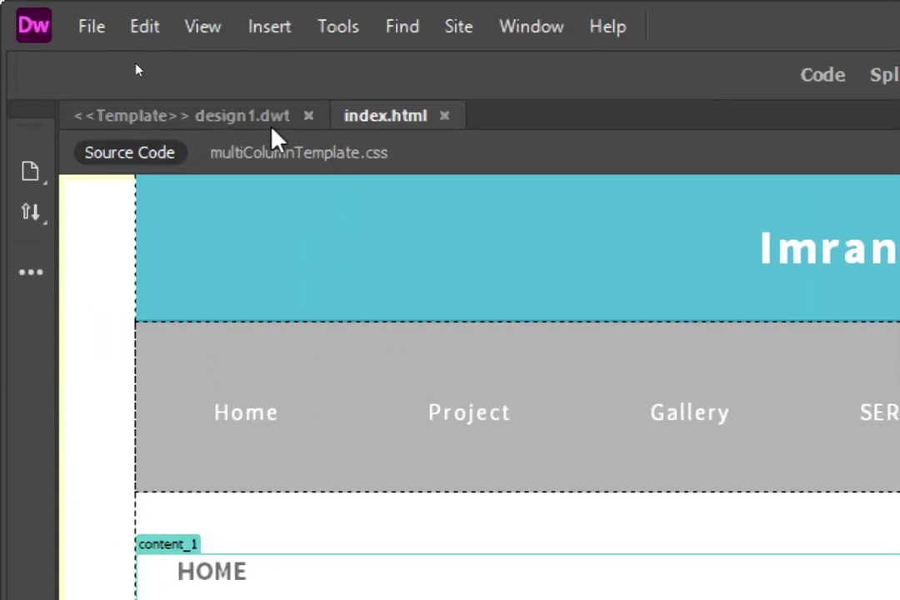
Compare the design1.dwt template with the index.html page by switching between the two documents.
{"action": "left_click", "coordinate": [225, 125]}
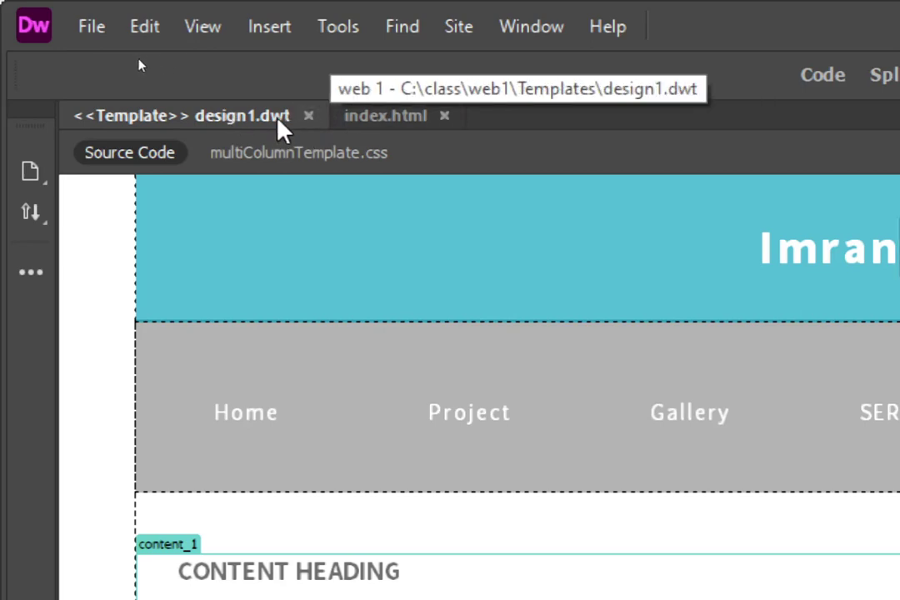
{"action": "left_click", "coordinate": [386, 124]}
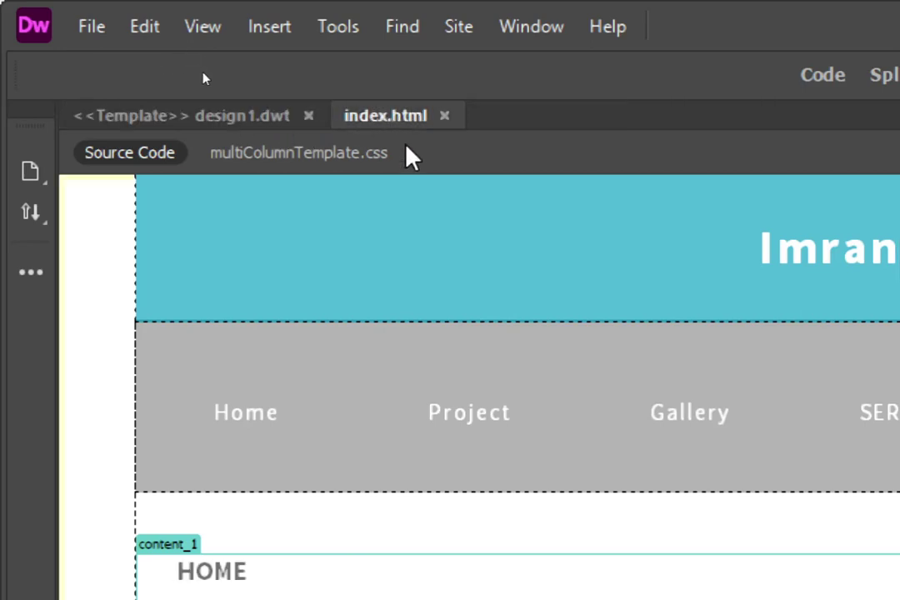
{"action": "left_click", "coordinate": [263, 124]}
{"action": "left_click", "coordinate": [358, 125]}
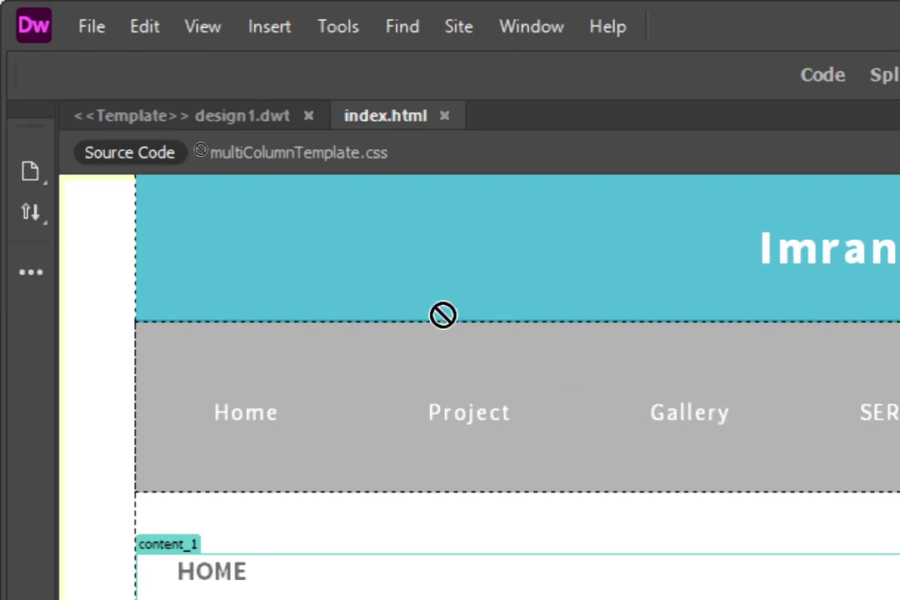
Open the New Document dialog.
{"action": "left_click", "coordinate": [91, 27]}
{"action": "left_click", "coordinate": [105, 63]}
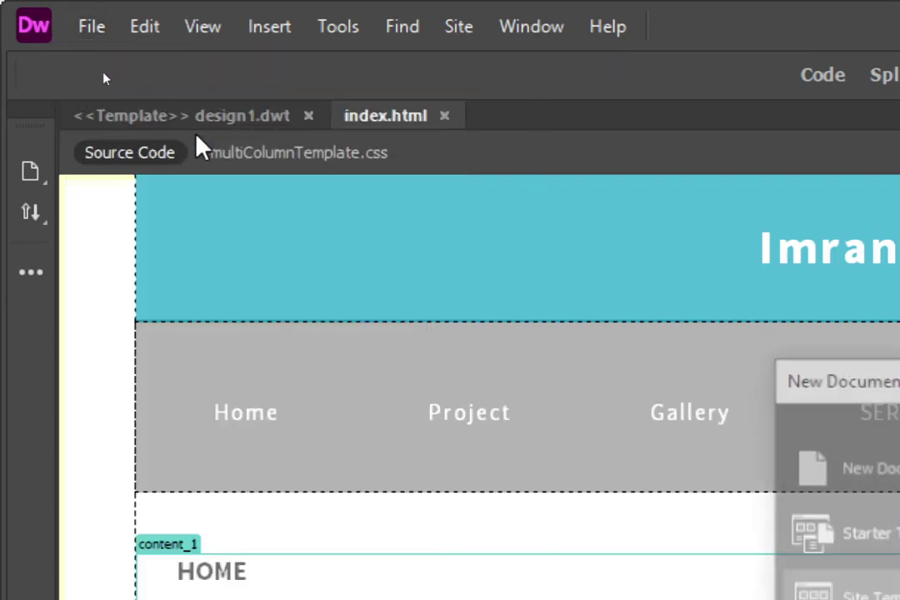